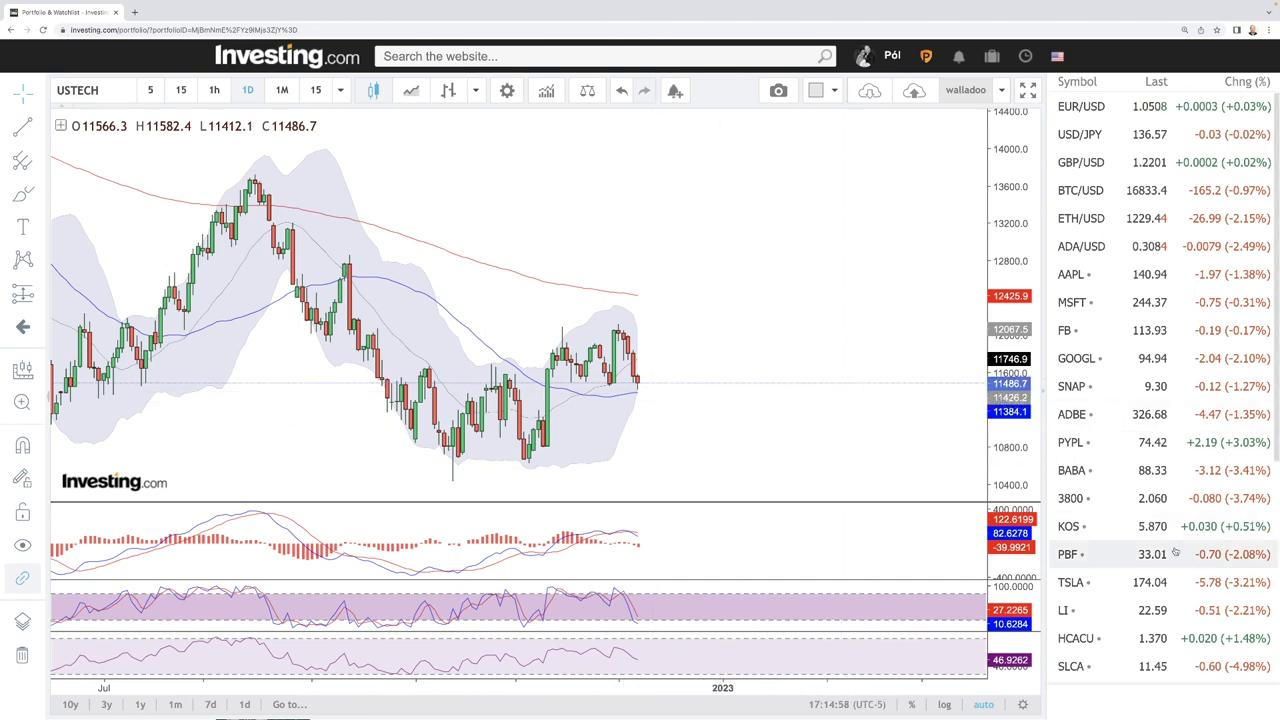
With the Brush, extend the red moving average downward past the latest USTECH candle and sketch a rise-then-fall price path below it
{"action": "scroll", "coordinate": [1103, 407], "scroll_direction": "down", "scroll_amount": 3}
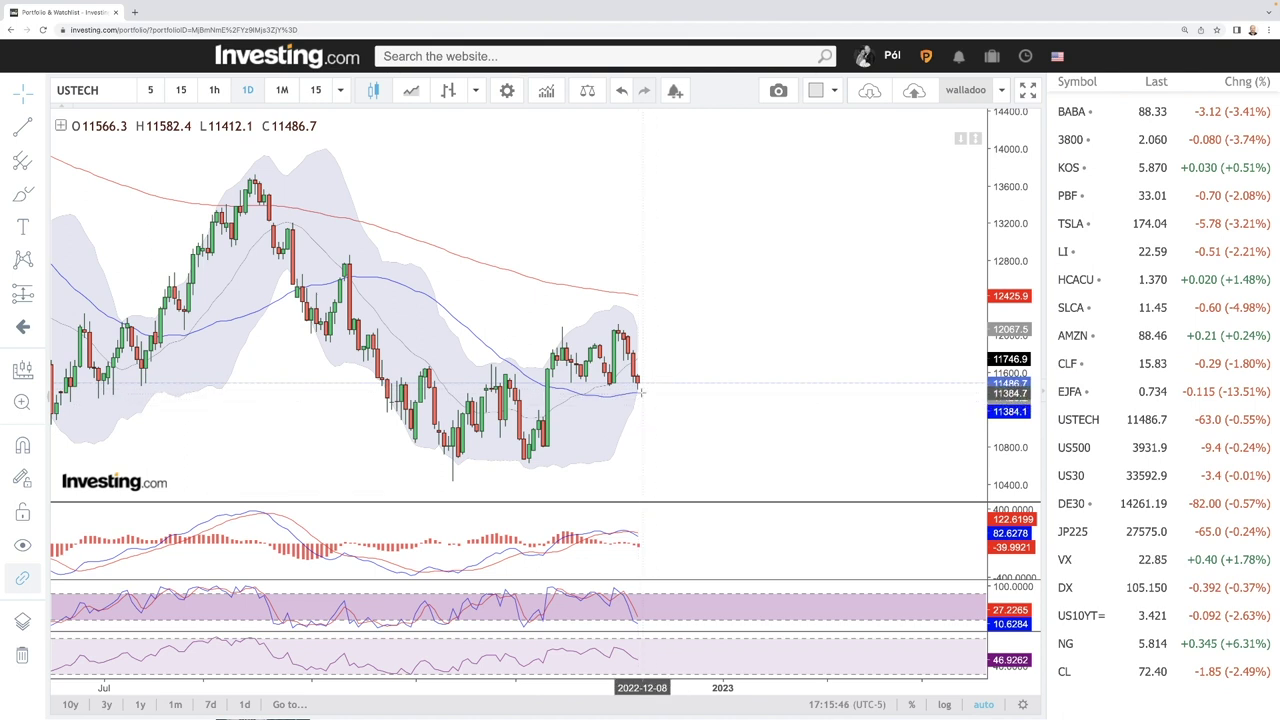
{"action": "left_click", "coordinate": [24, 193]}
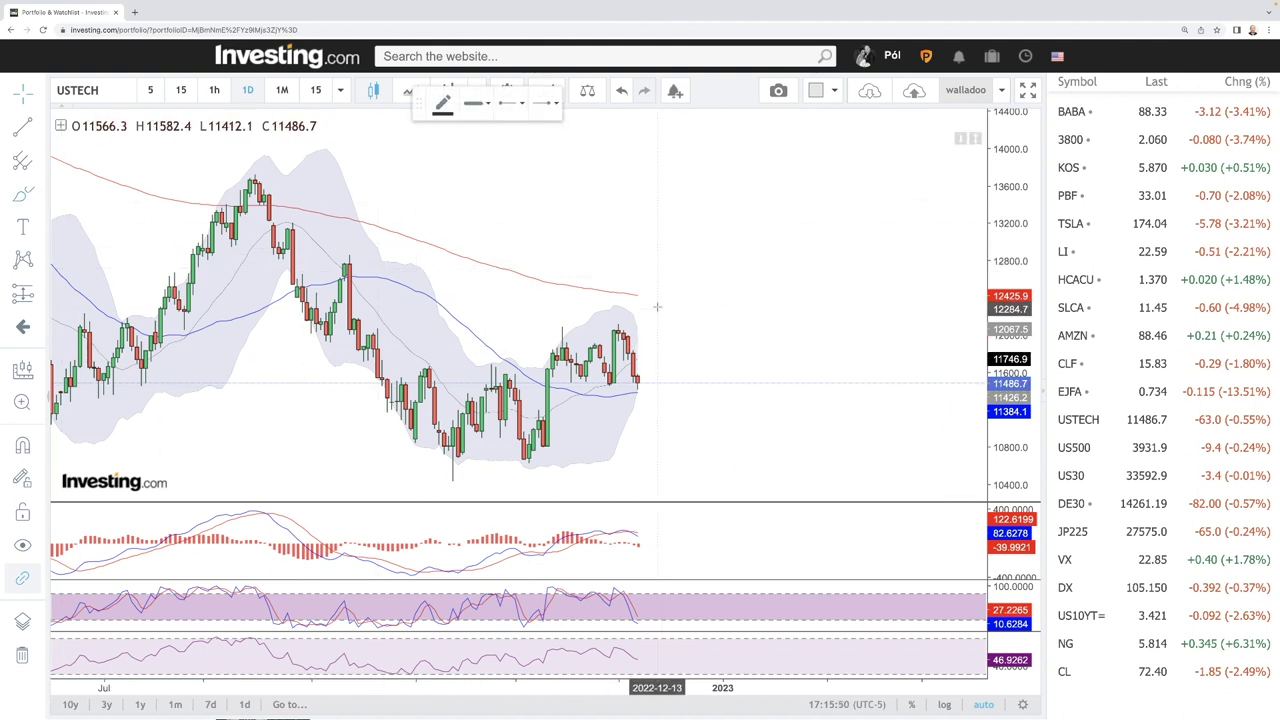
{"action": "left_click_drag", "start_coordinate": [638, 297], "coordinate": [778, 325]}
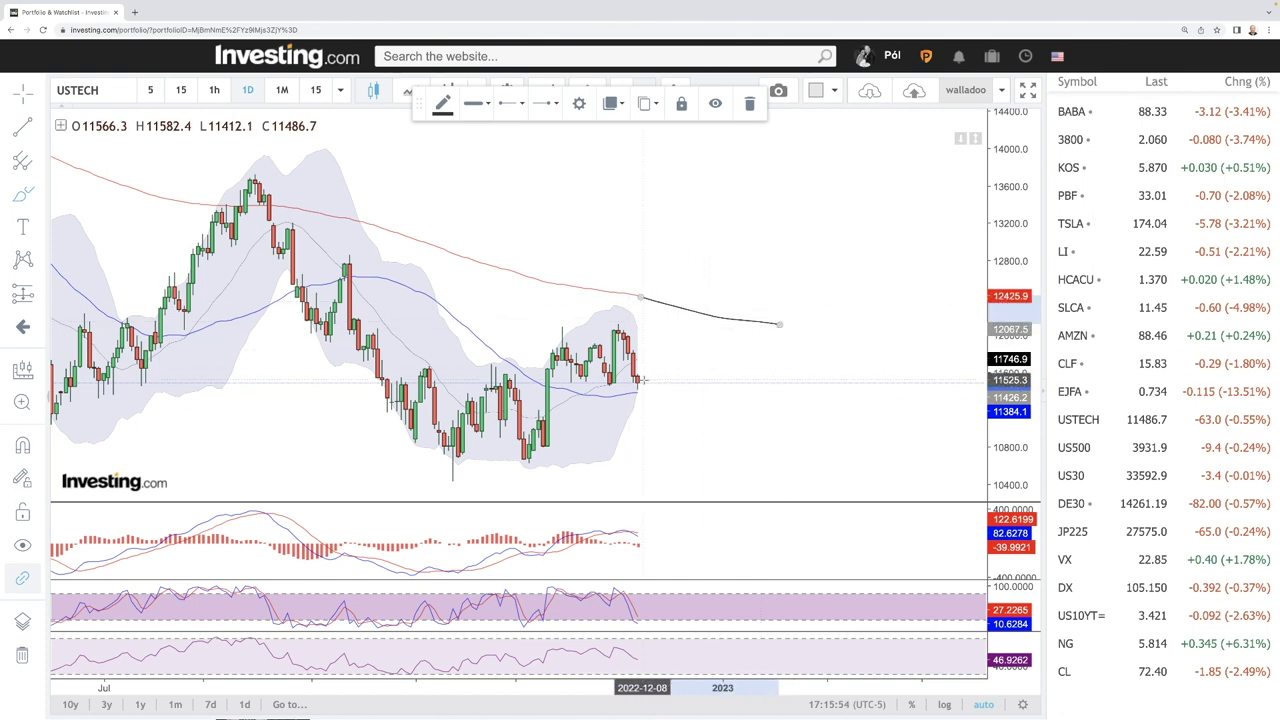
{"action": "mouse_move", "coordinate": [638, 381]}
{"action": "left_mouse_down"}
{"action": "mouse_move", "coordinate": [674, 326]}
{"action": "mouse_move", "coordinate": [815, 469]}
{"action": "left_mouse_up"}
{"action": "scroll", "coordinate": [774, 363], "scroll_direction": "up", "scroll_amount": 2}
{"action": "scroll", "coordinate": [693, 371], "scroll_direction": "down", "scroll_amount": 5}
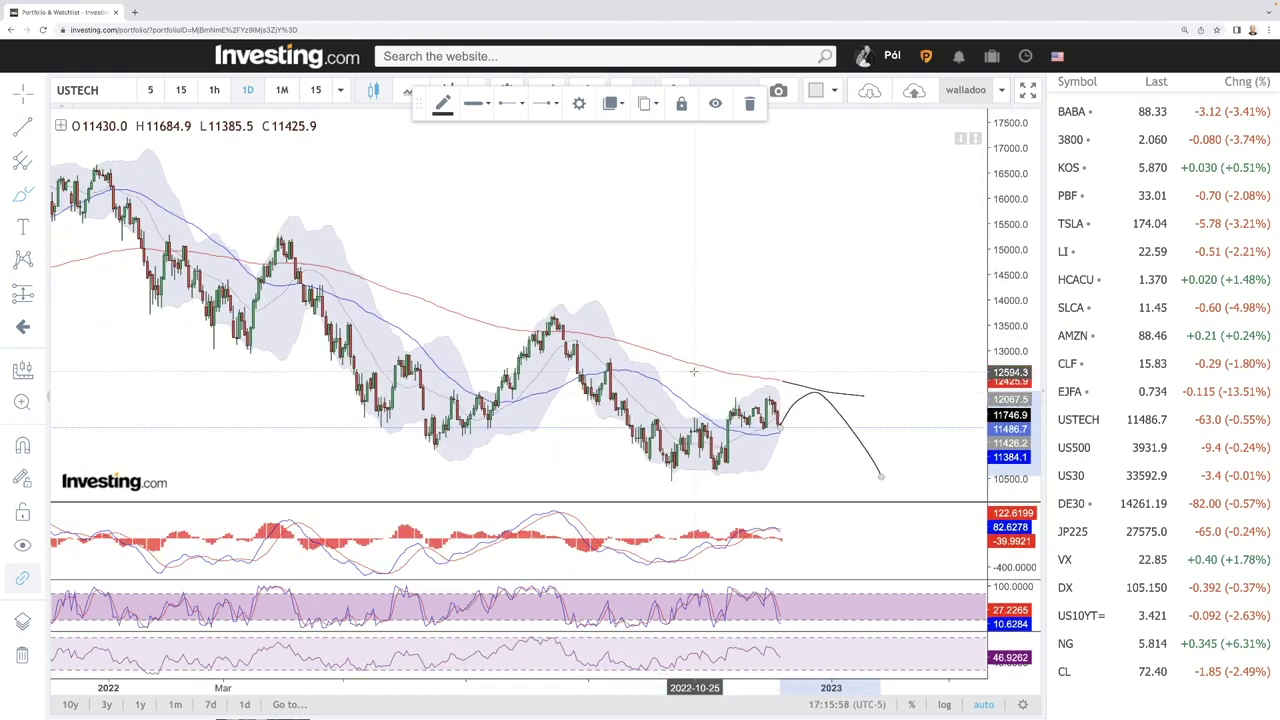
Circle the March and August 2022 USTECH peaks near the red moving average with the Brush
{"action": "mouse_move", "coordinate": [298, 248]}
{"action": "left_mouse_down"}
{"action": "mouse_move", "coordinate": [284, 238]}
{"action": "mouse_move", "coordinate": [280, 251]}
{"action": "mouse_move", "coordinate": [297, 250]}
{"action": "left_mouse_up"}
{"action": "mouse_move", "coordinate": [540, 328]}
{"action": "left_mouse_down"}
{"action": "mouse_move", "coordinate": [563, 327]}
{"action": "mouse_move", "coordinate": [541, 329]}
{"action": "left_mouse_up"}
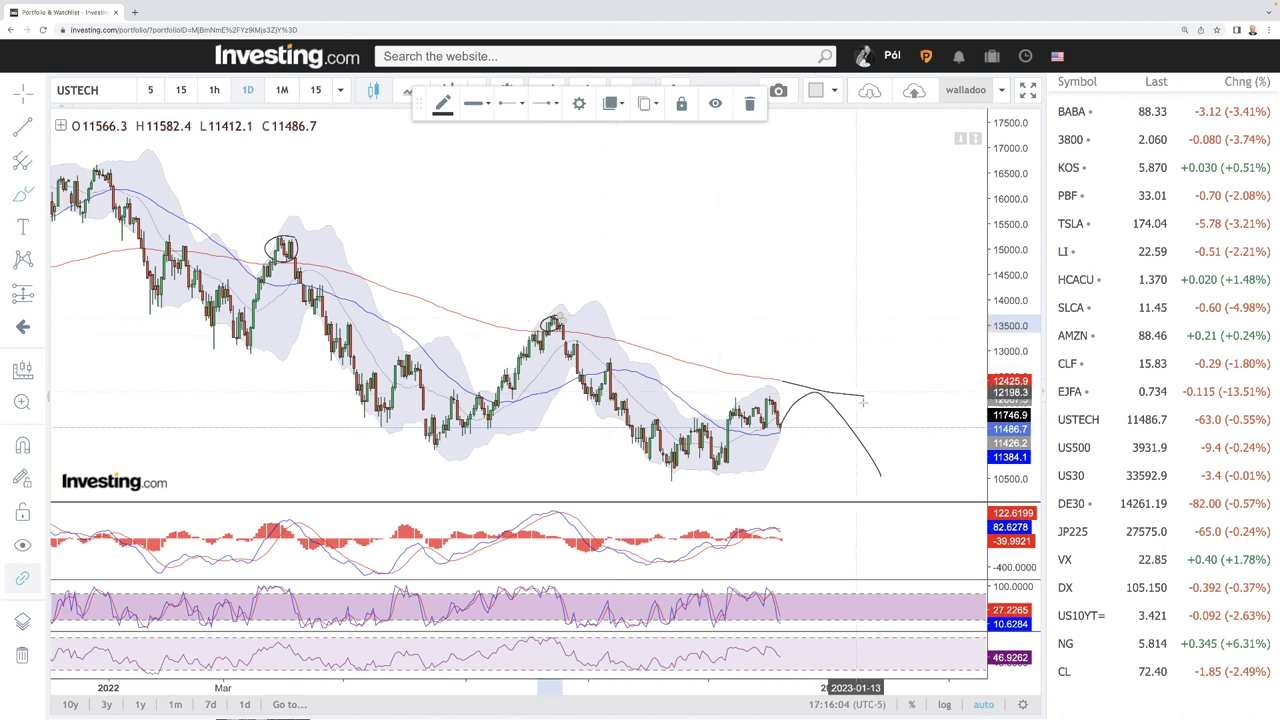
{"action": "scroll", "coordinate": [888, 368], "scroll_direction": "down", "scroll_amount": 5}
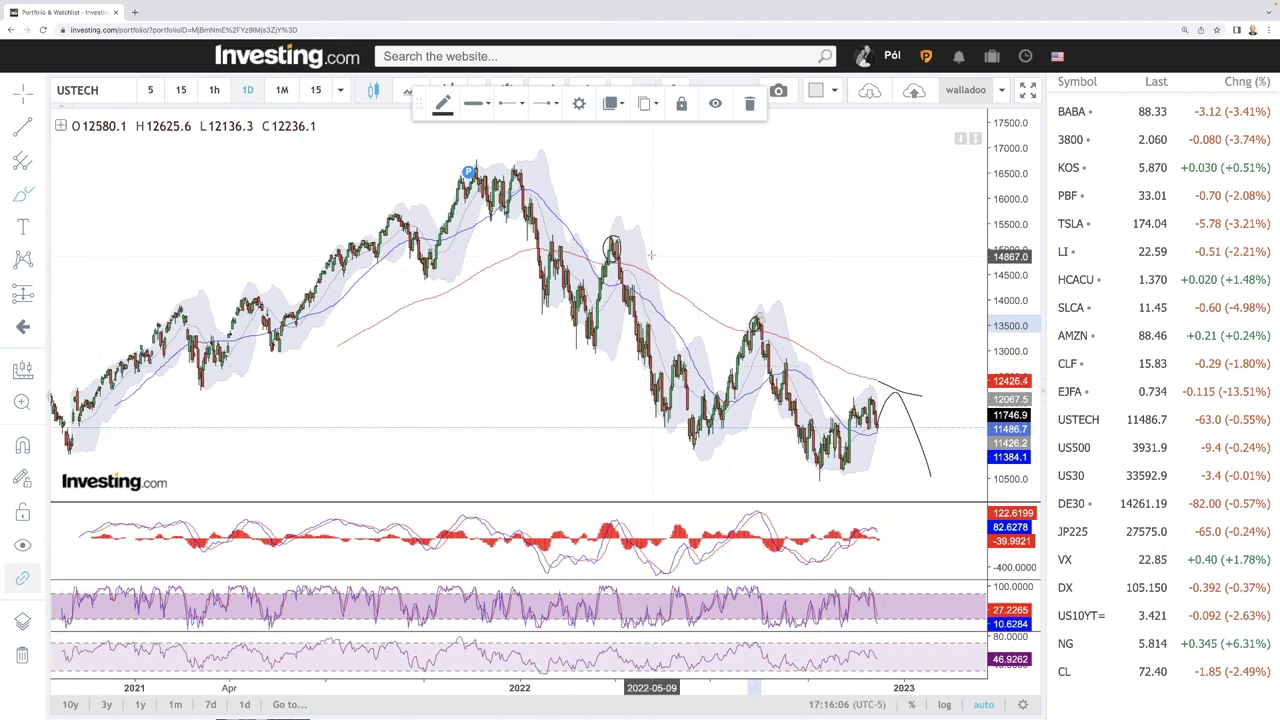
{"action": "scroll", "coordinate": [882, 384], "scroll_direction": "up", "scroll_amount": 3}
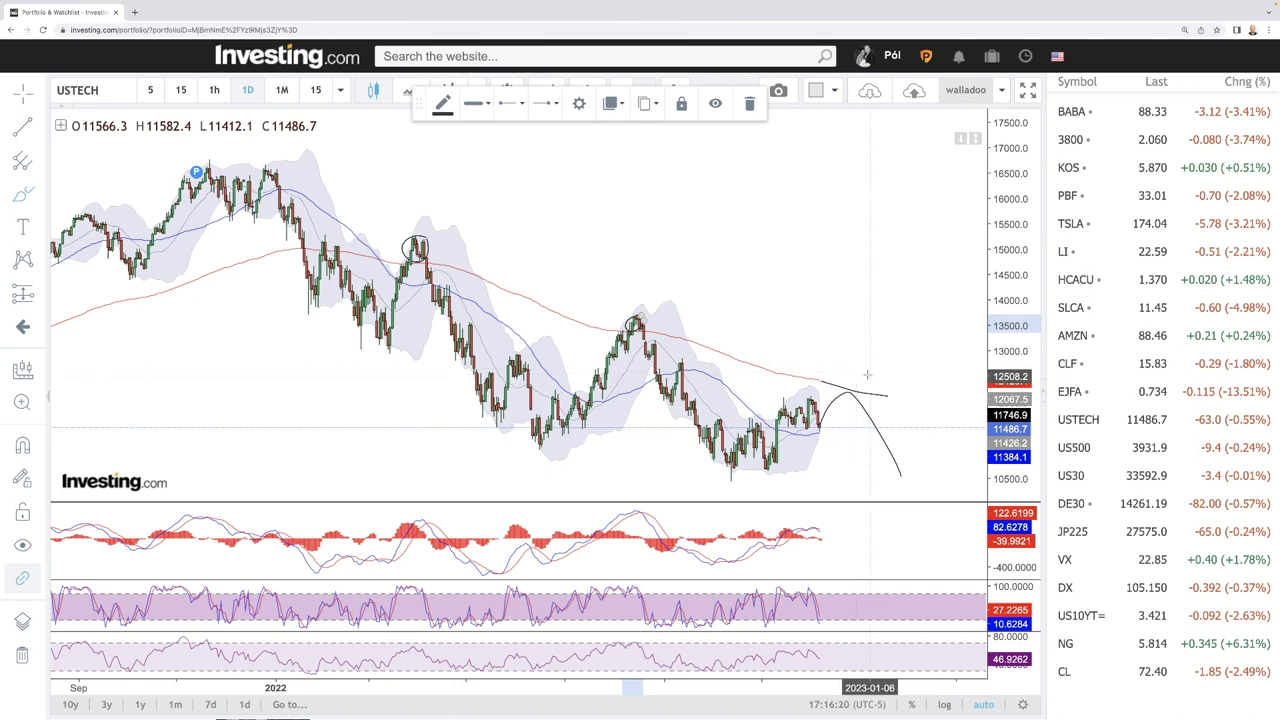
Open the US500 chart and circle its March, August and December 2022 peaks around the red moving average
{"action": "left_click", "coordinate": [1087, 446]}
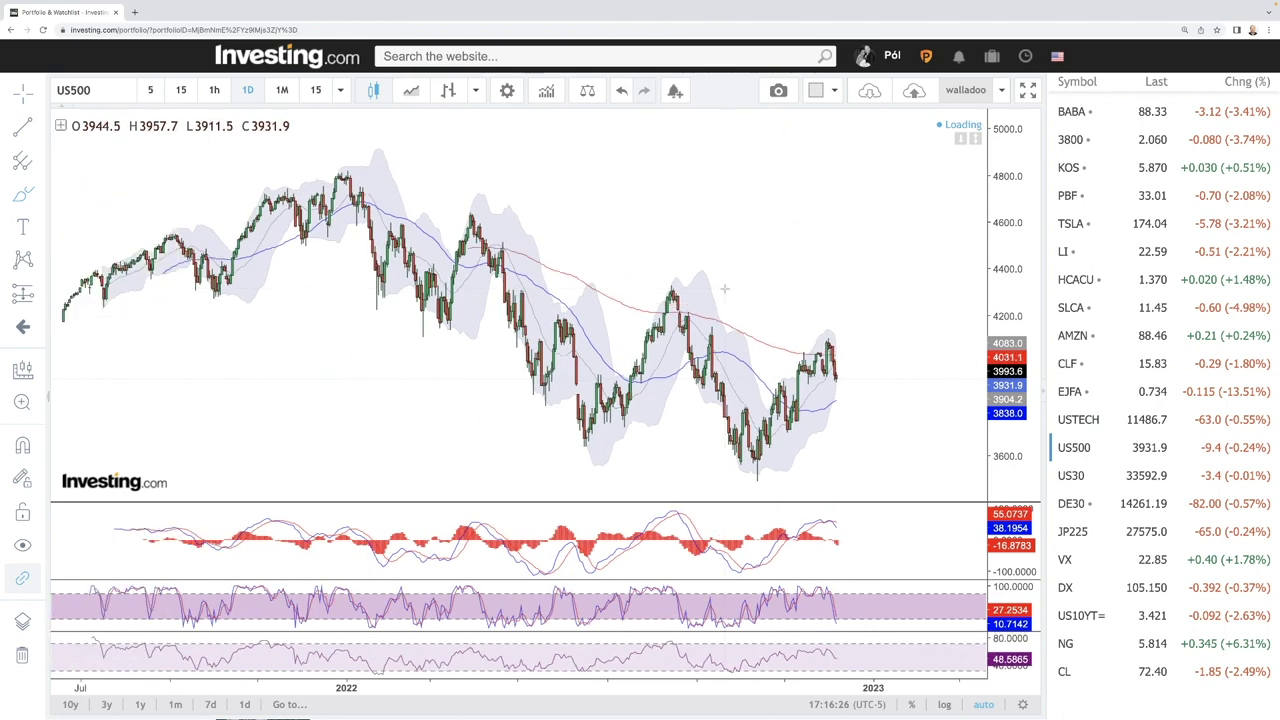
{"action": "mouse_move", "coordinate": [458, 245]}
{"action": "left_mouse_down"}
{"action": "mouse_move", "coordinate": [482, 222]}
{"action": "mouse_move", "coordinate": [473, 254]}
{"action": "left_mouse_up"}
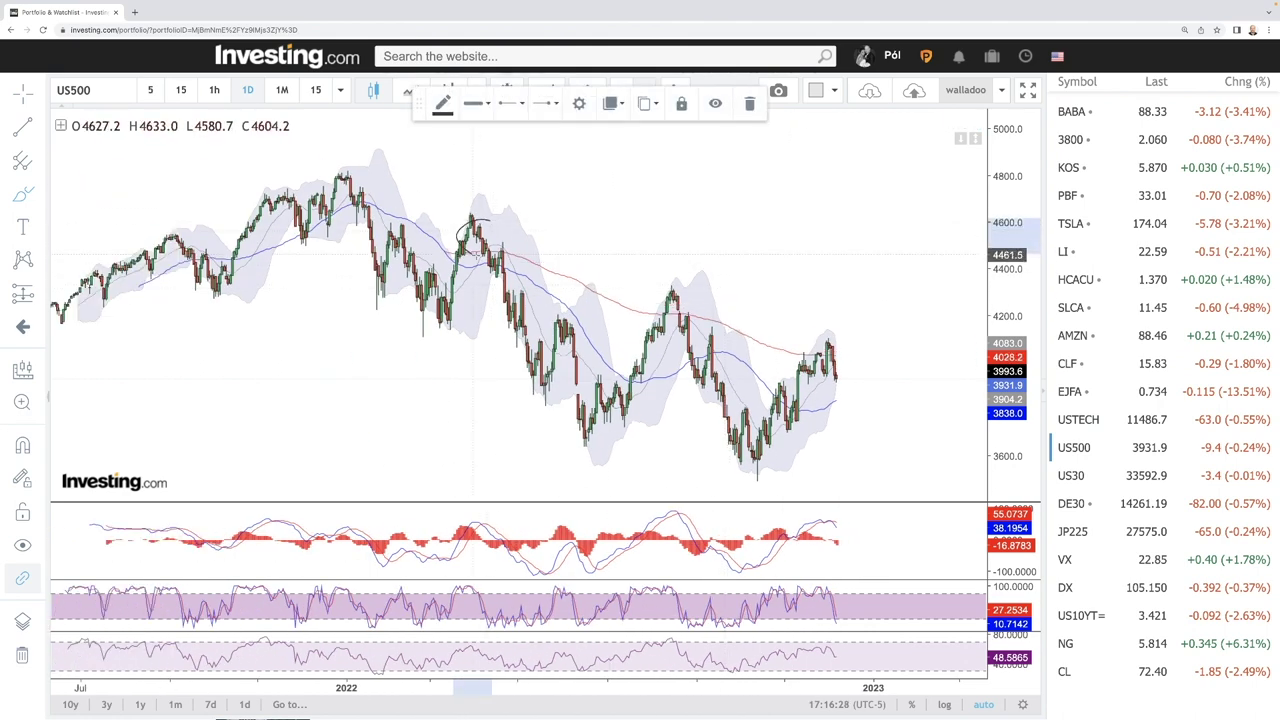
{"action": "left_click_drag", "start_coordinate": [682, 290], "coordinate": [673, 316]}
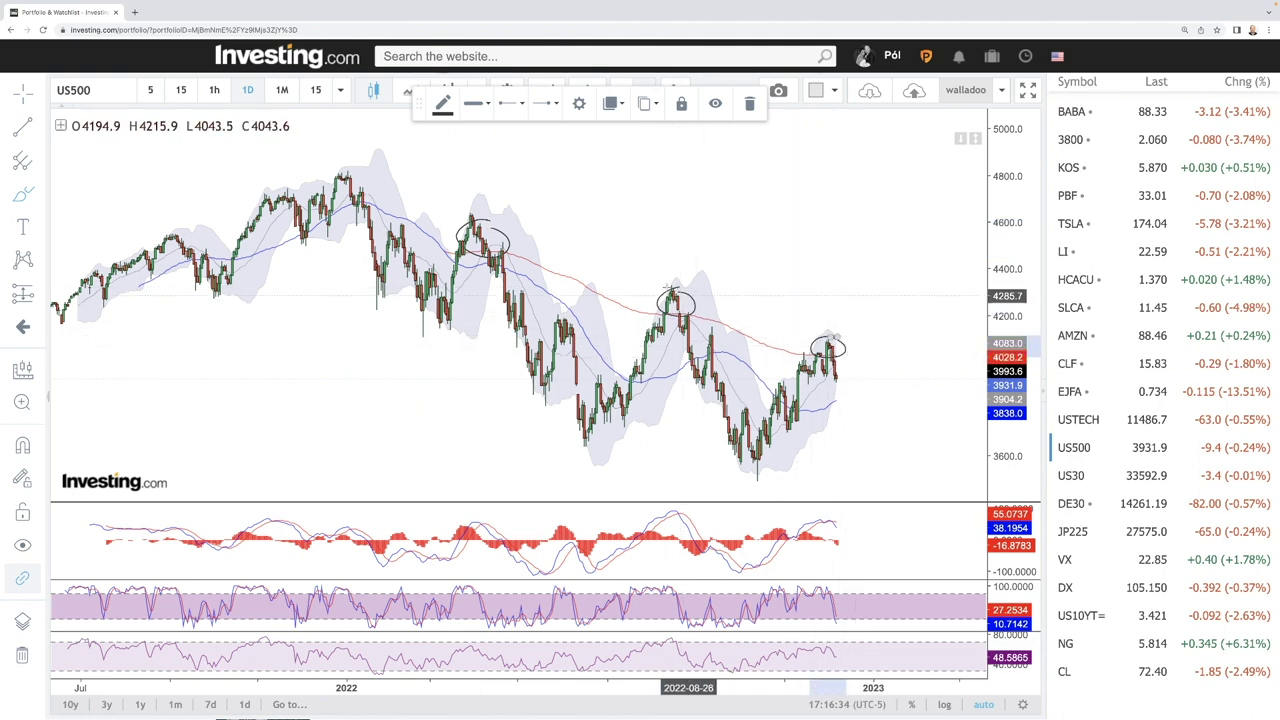
Draw a descending US500 trend line across the peaks from about 4820 on 2022-01-03 to about 4027 on 2023-01-09
{"action": "mouse_move", "coordinate": [344, 176]}
{"action": "left_mouse_down"}
{"action": "mouse_move", "coordinate": [549, 222]}
{"action": "mouse_move", "coordinate": [836, 313]}
{"action": "left_mouse_up"}
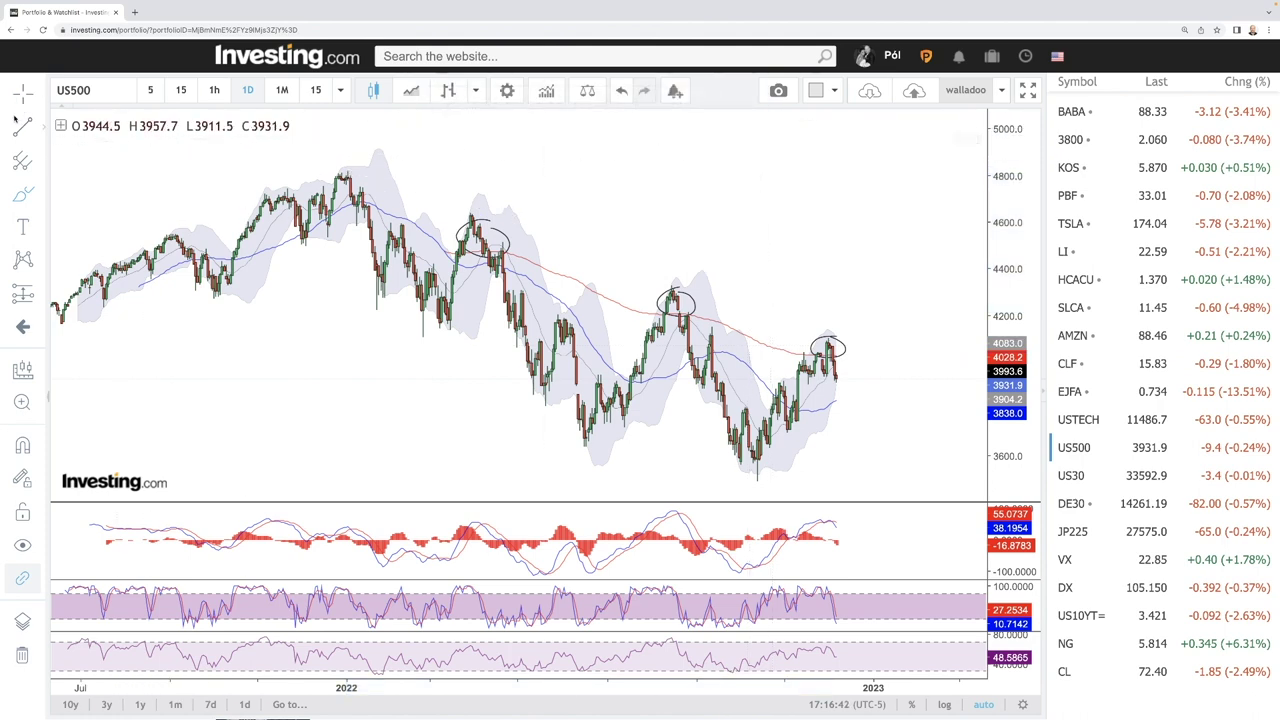
{"action": "key", "text": "Delete"}
{"action": "left_click_drag", "start_coordinate": [345, 171], "coordinate": [883, 356]}
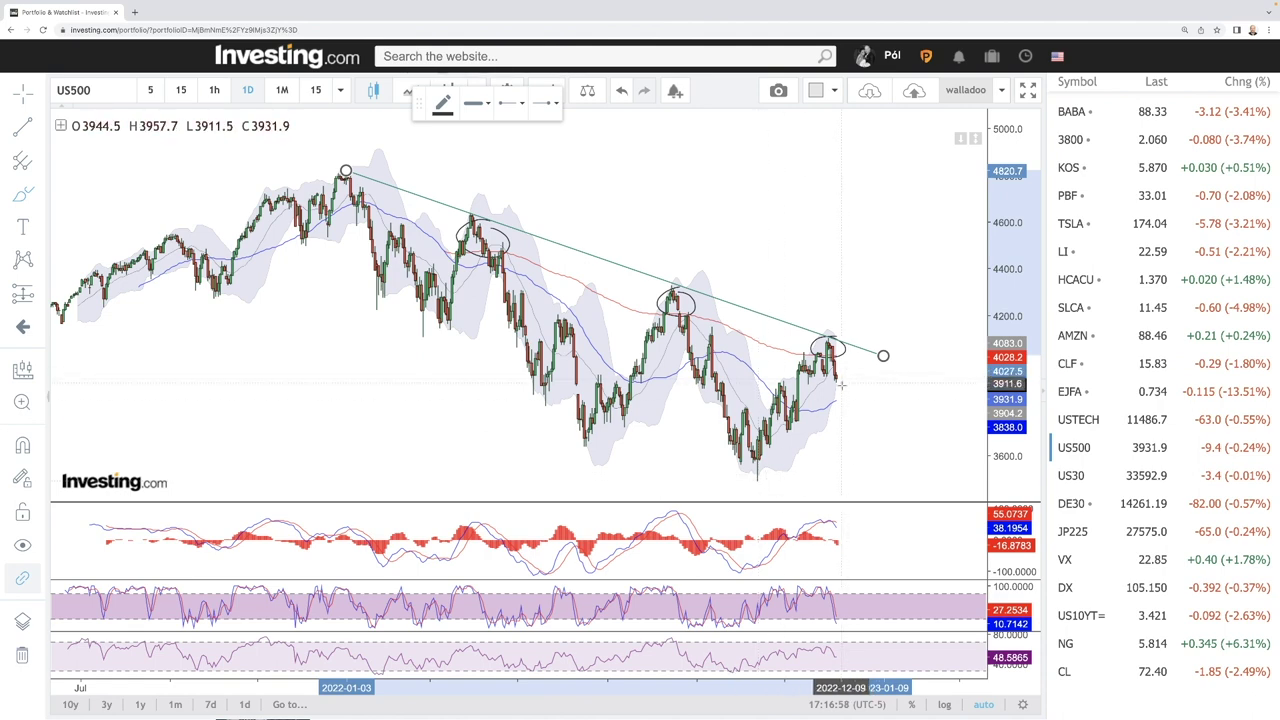
Trace the 2022 US500 rallies and declines with the Brush and continue the path with a projected drop into January 2023
{"action": "scroll", "coordinate": [844, 394], "scroll_direction": "up", "scroll_amount": 3}
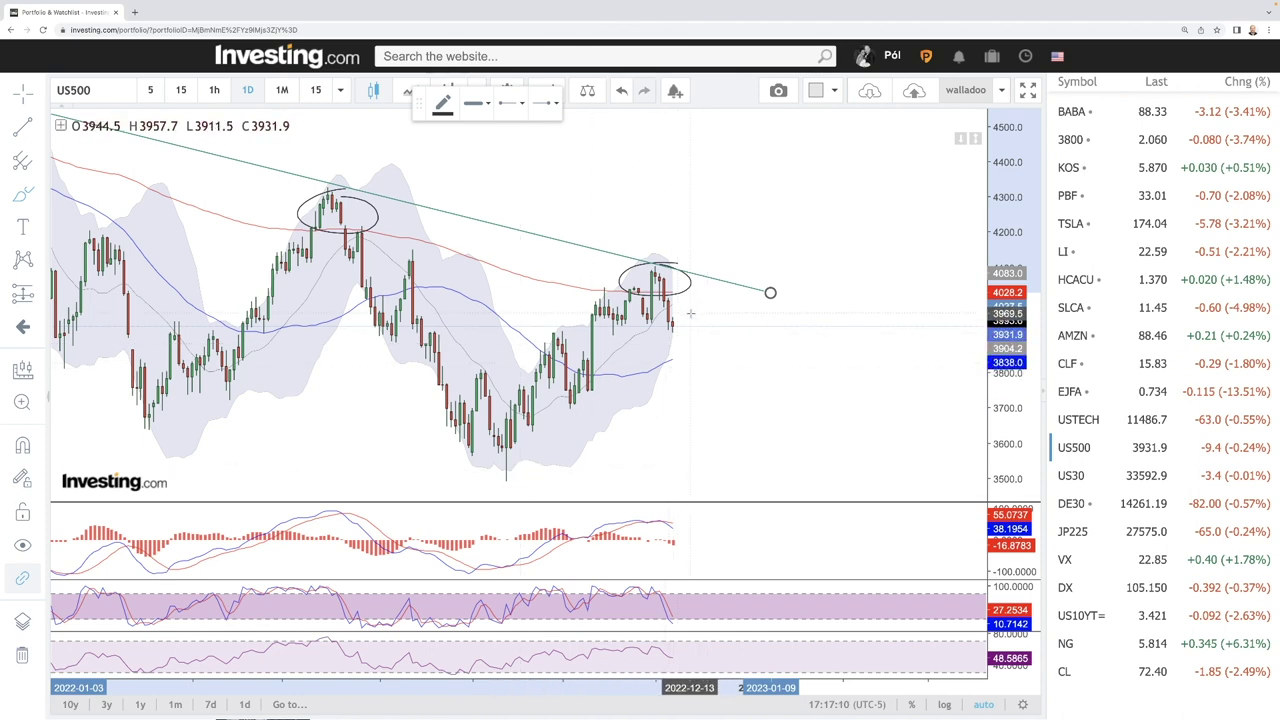
{"action": "scroll", "coordinate": [690, 313], "scroll_direction": "down", "scroll_amount": 5}
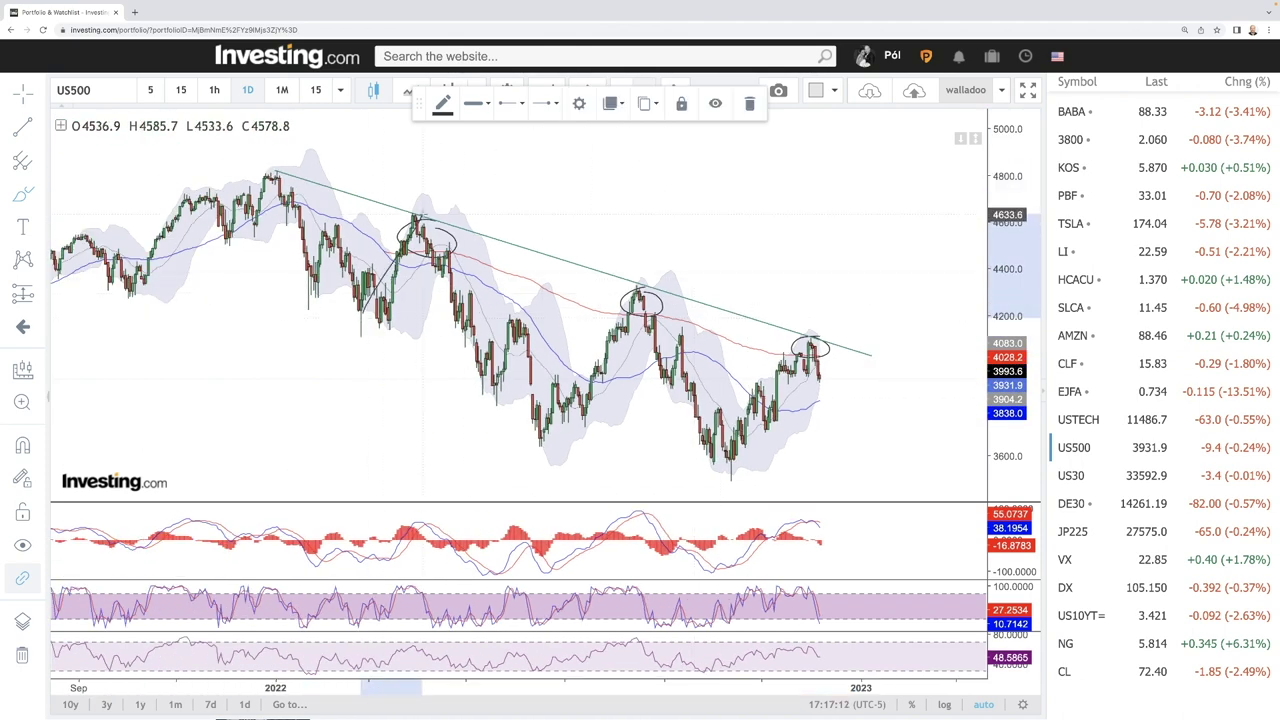
{"action": "mouse_move", "coordinate": [420, 214]}
{"action": "left_mouse_down"}
{"action": "mouse_move", "coordinate": [516, 385]}
{"action": "mouse_move", "coordinate": [610, 320]}
{"action": "left_mouse_up"}
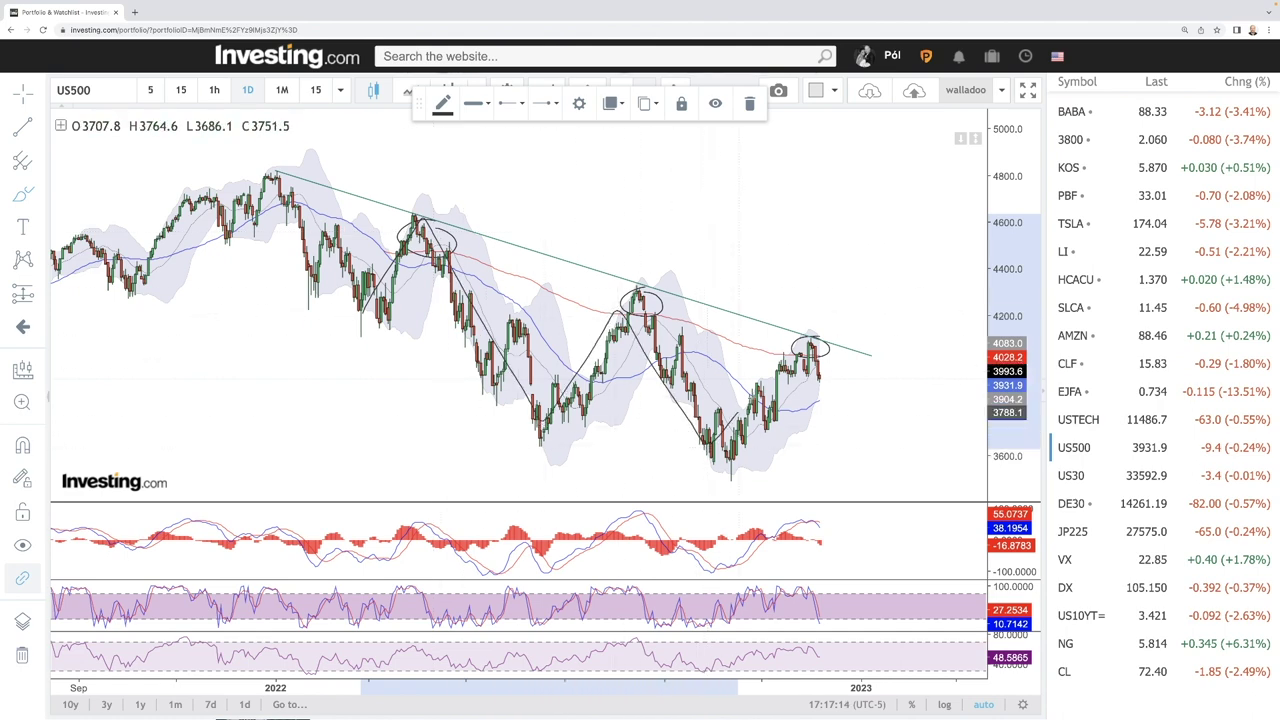
{"action": "left_click_drag", "start_coordinate": [818, 372], "coordinate": [873, 474]}
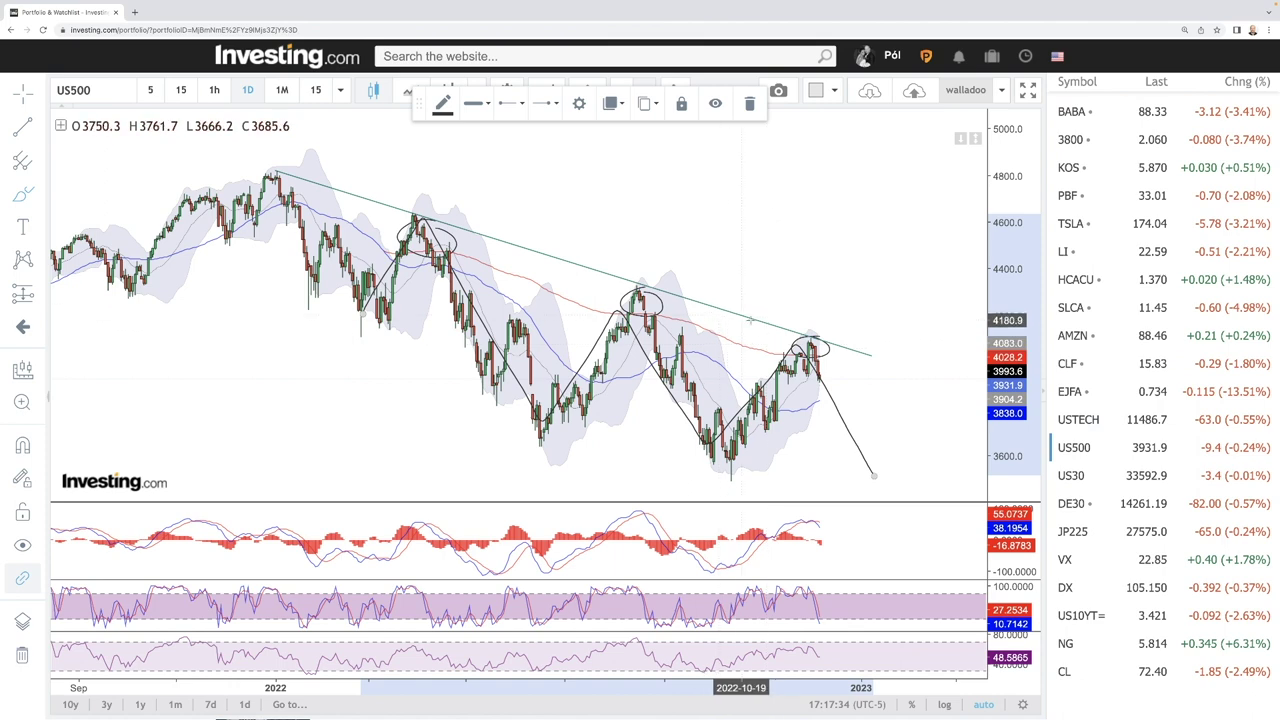
{"action": "scroll", "coordinate": [884, 403], "scroll_direction": "up", "scroll_amount": 1}
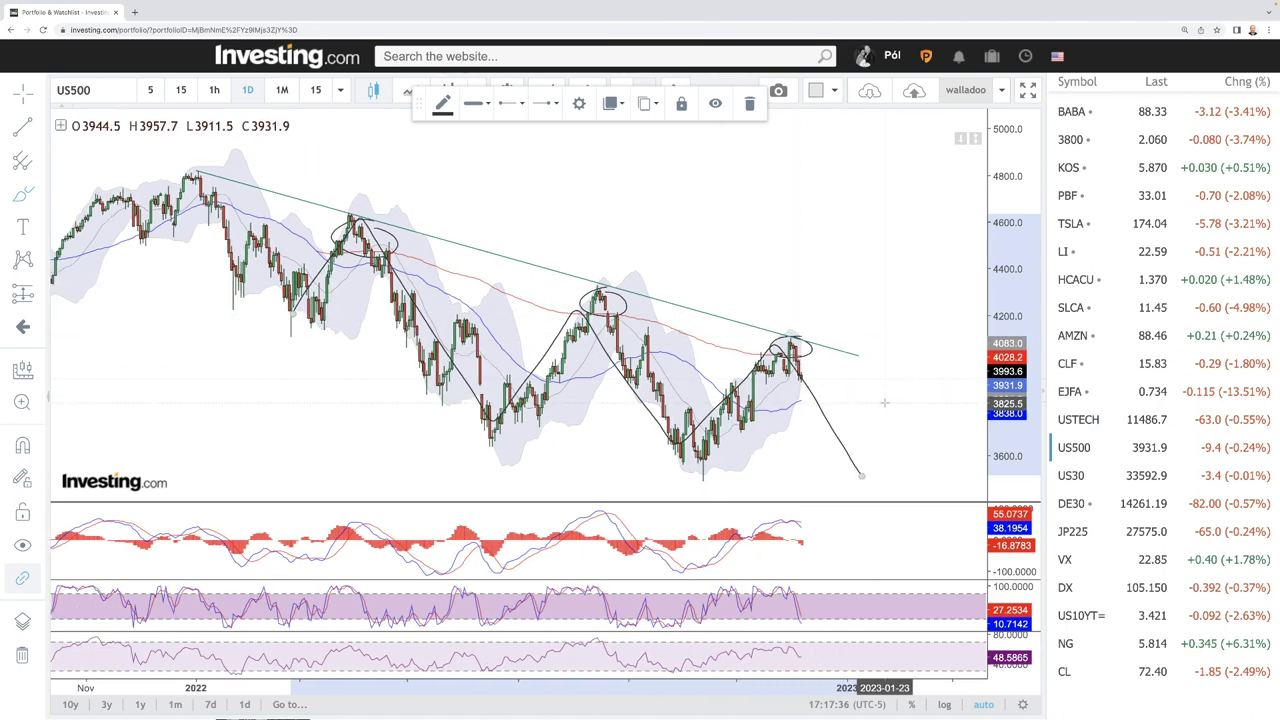
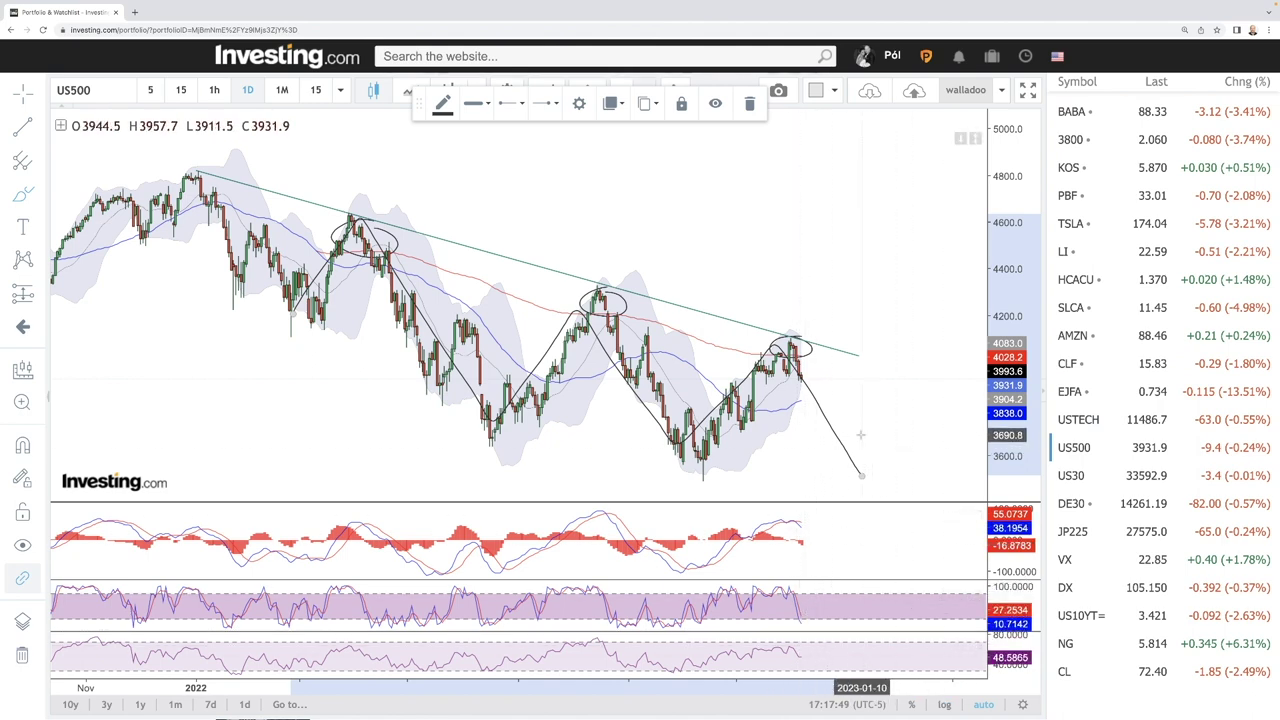
Open the US30 chart and circle the spring resistance zone and the August and December 2022 peaks
{"action": "left_click", "coordinate": [1090, 475]}
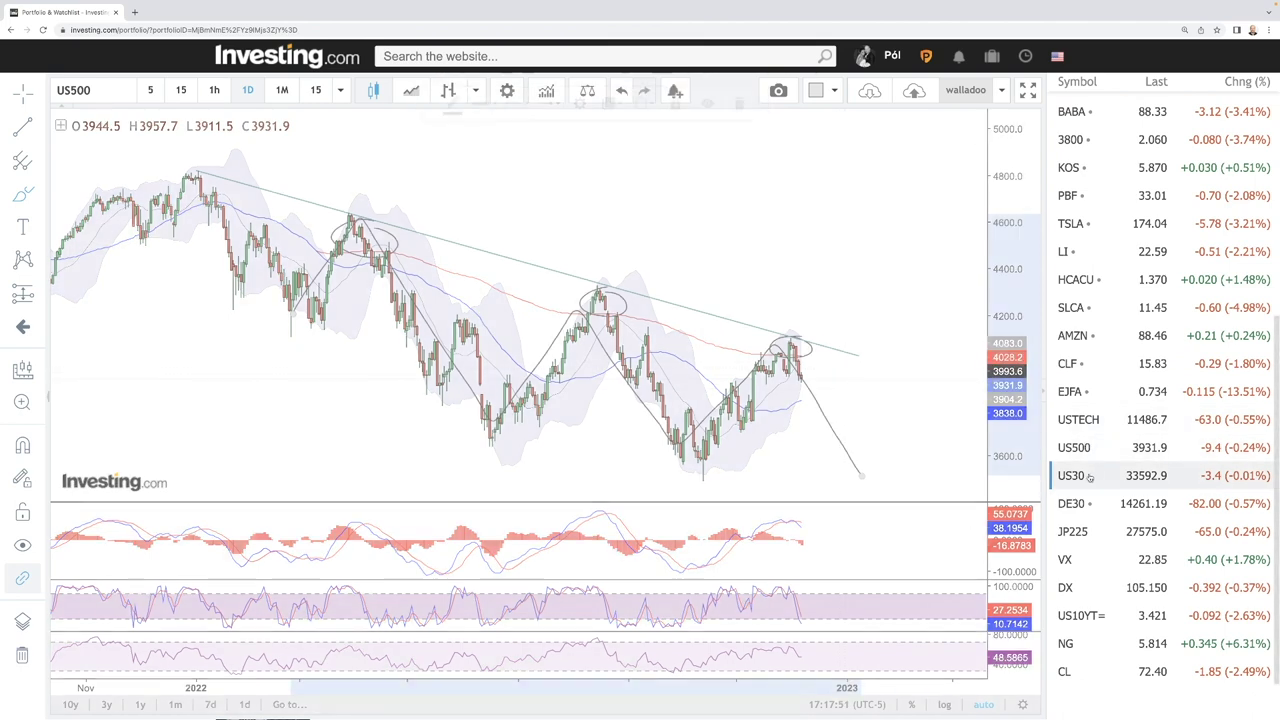
{"action": "scroll", "coordinate": [820, 320], "scroll_direction": "down", "scroll_amount": 2}
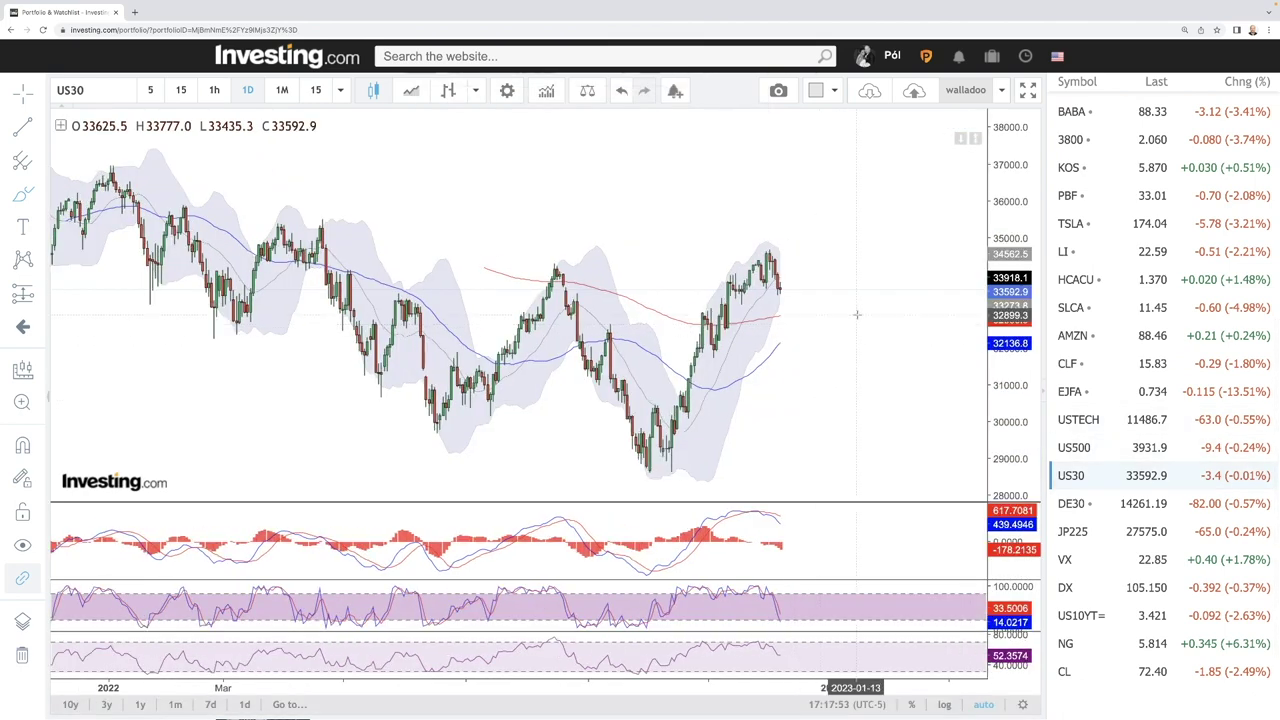
{"action": "scroll", "coordinate": [848, 315], "scroll_direction": "down", "scroll_amount": 2}
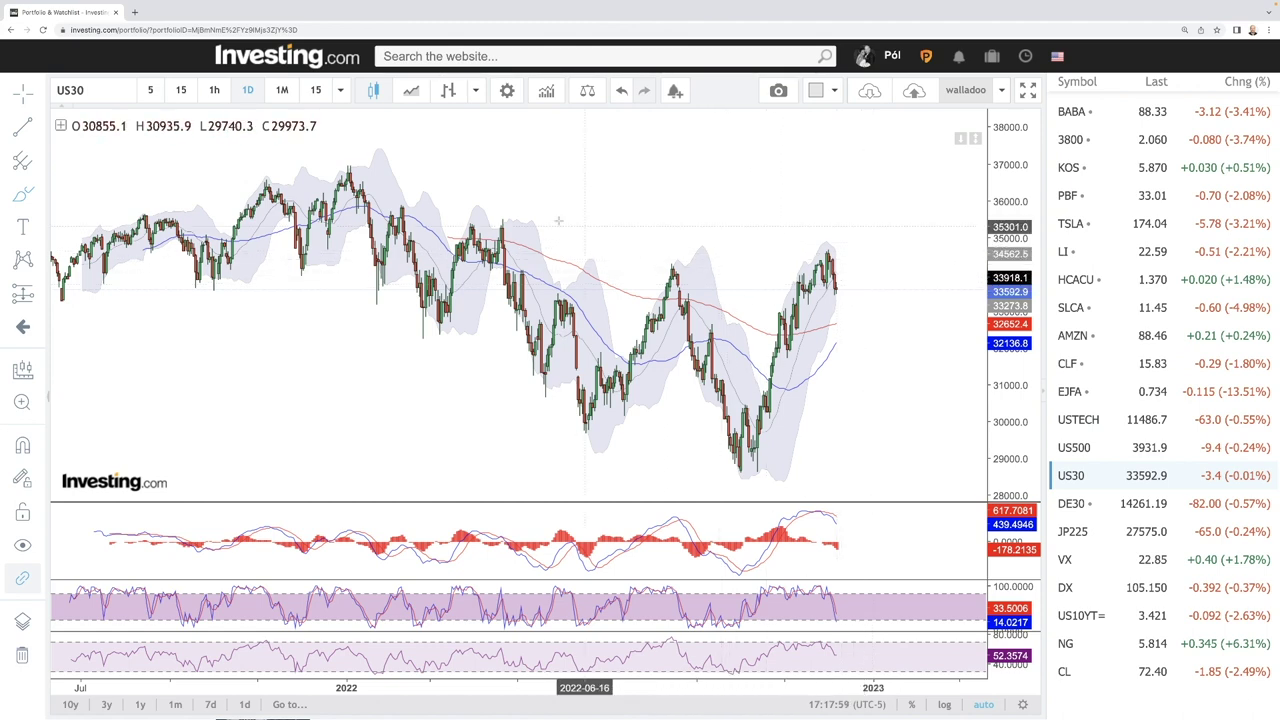
{"action": "left_click", "coordinate": [497, 240]}
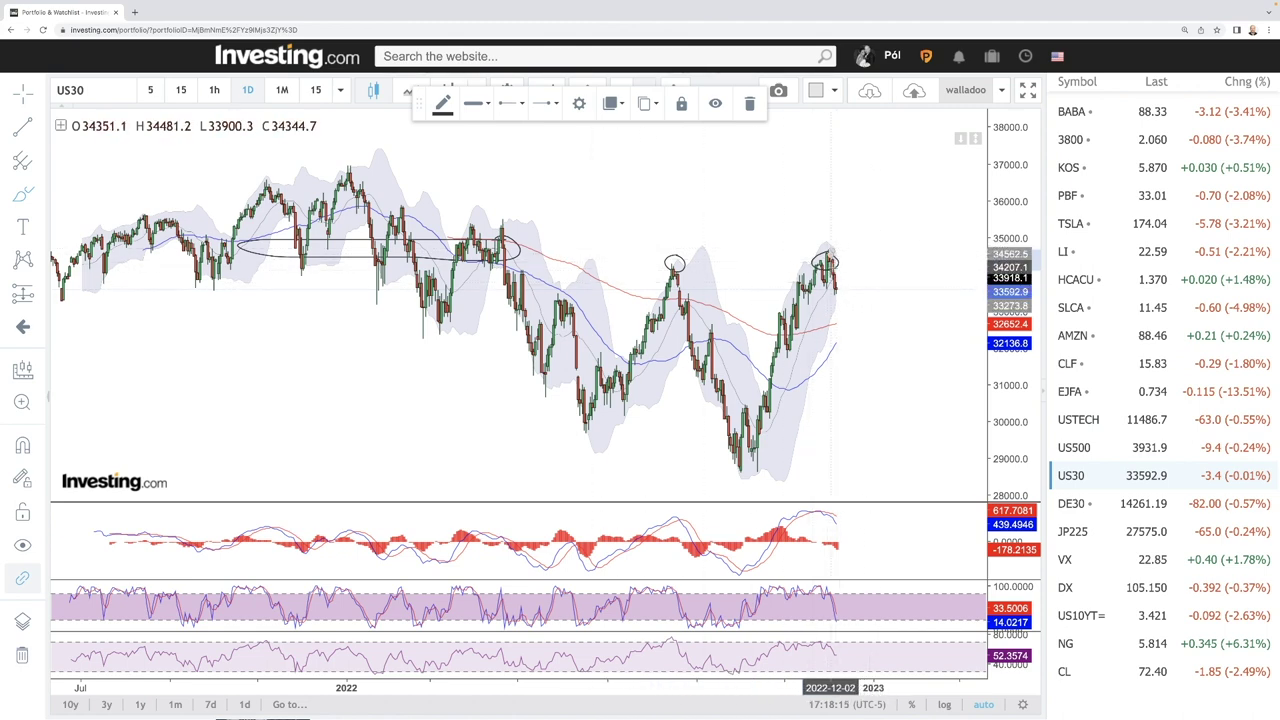
Extend the red and blue US30 moving averages upward until they cross, and sketch a dip to that crossing followed by a rally
{"action": "scroll", "coordinate": [846, 308], "scroll_direction": "up", "scroll_amount": 3}
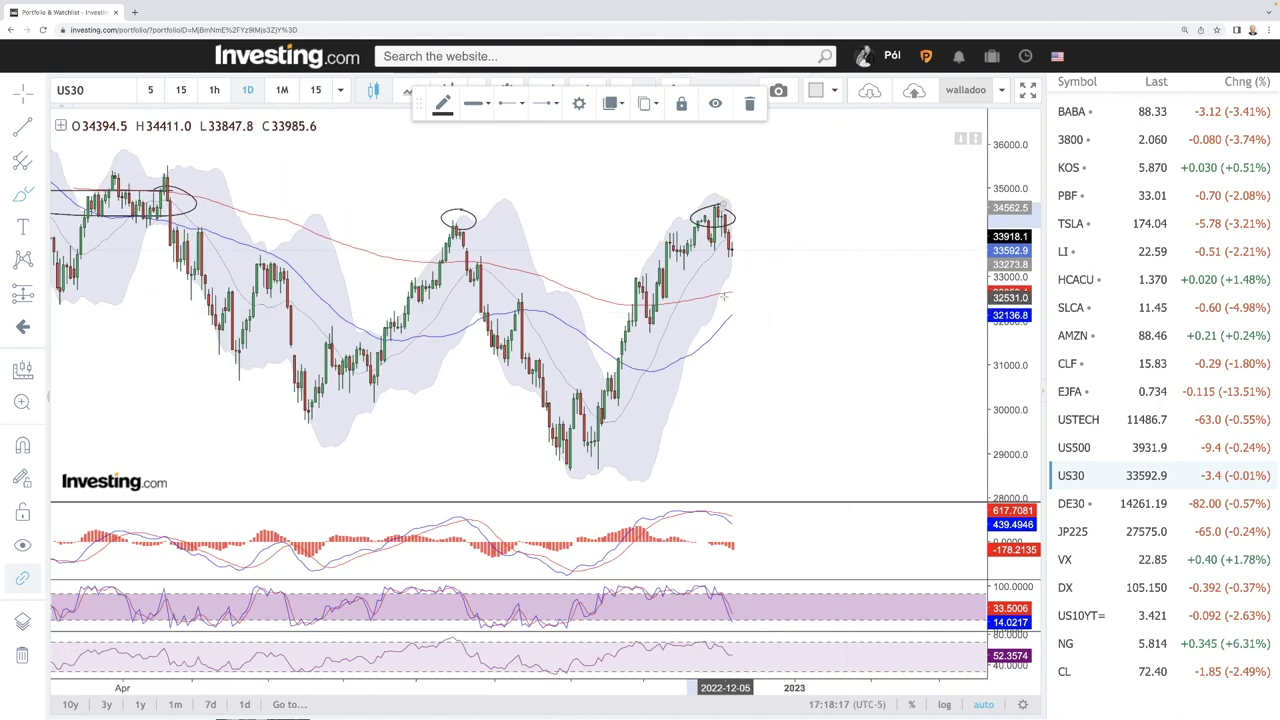
{"action": "left_click", "coordinate": [826, 267]}
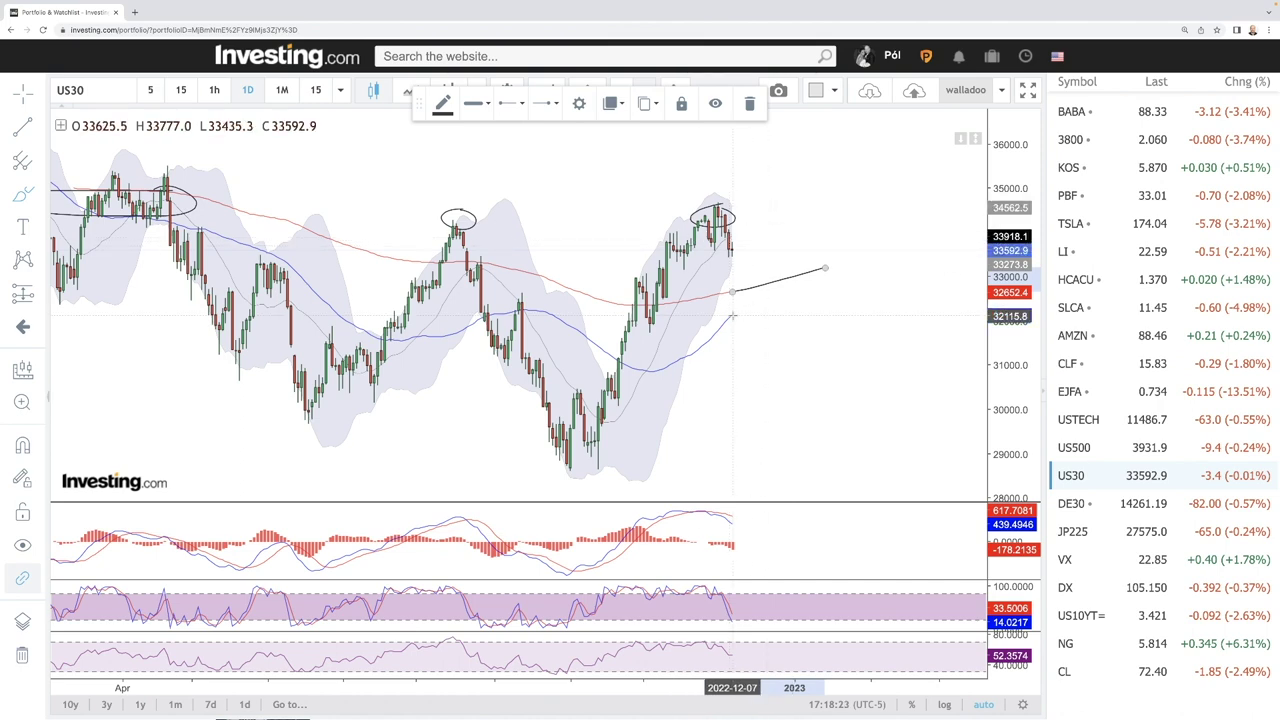
{"action": "left_click_drag", "start_coordinate": [732, 292], "coordinate": [753, 288]}
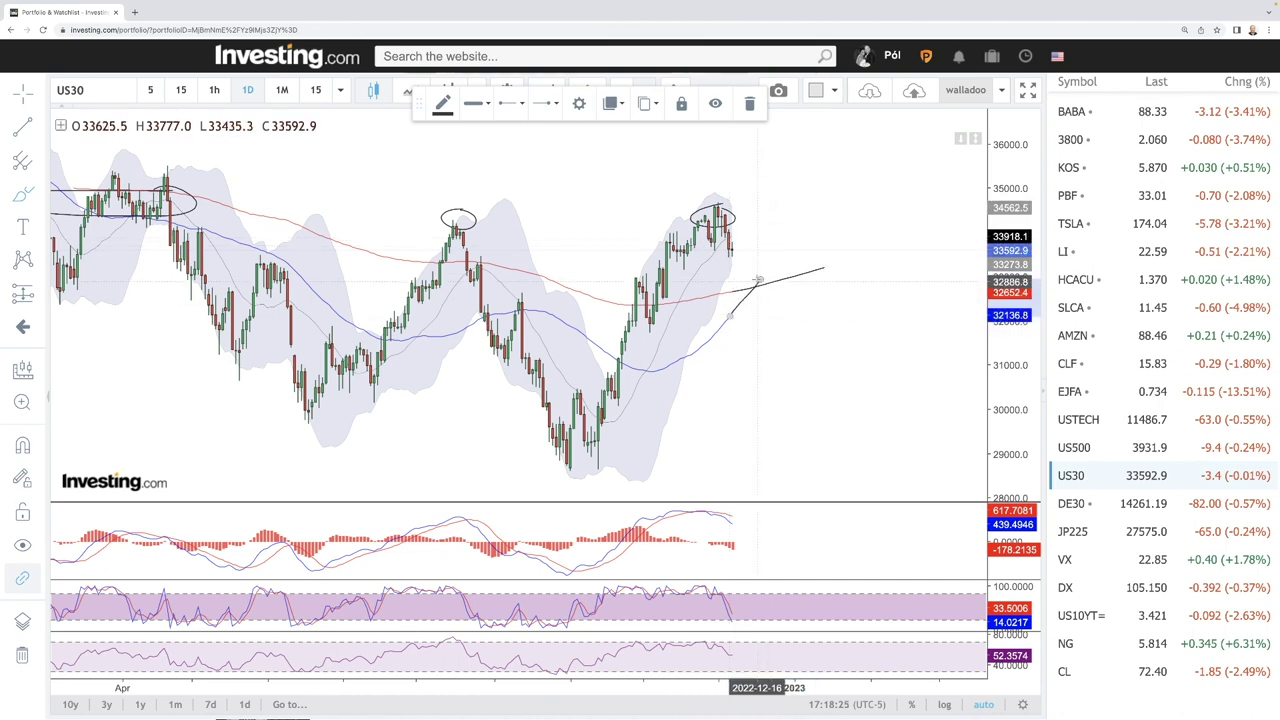
{"action": "scroll", "coordinate": [846, 317], "scroll_direction": "down", "scroll_amount": 2}
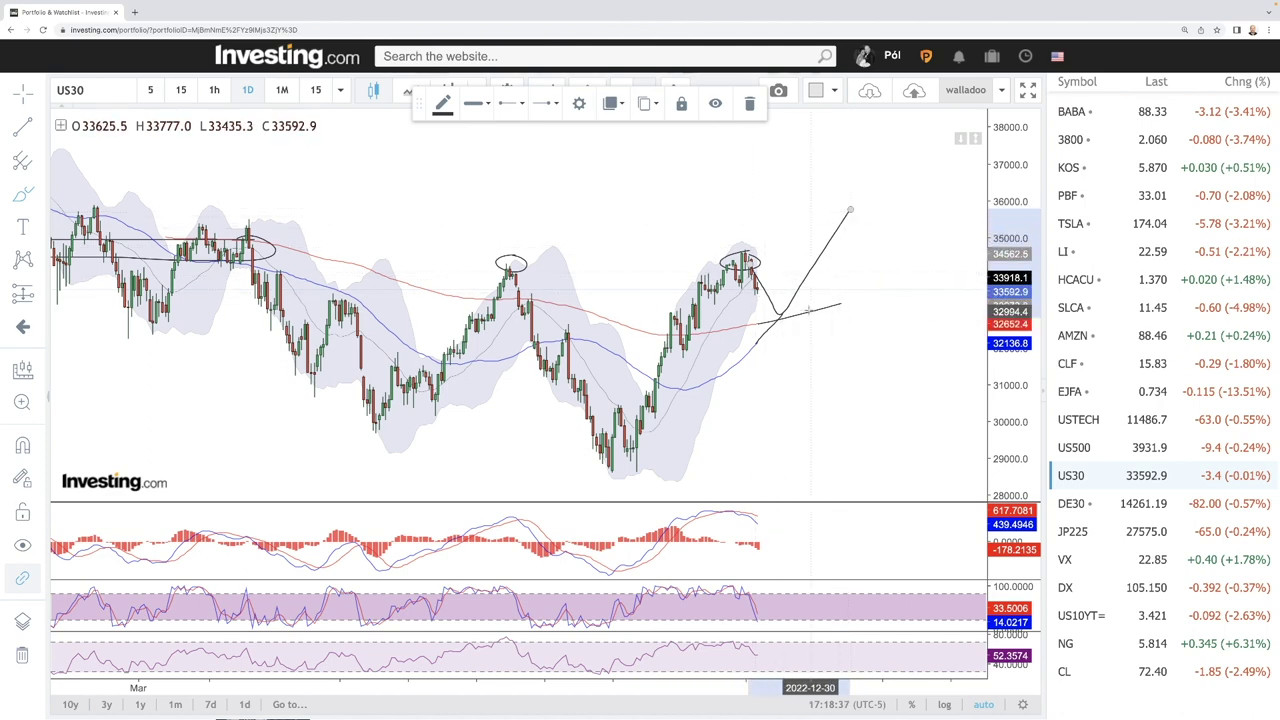
Sketch an alternative US30 decline from the averages' crossing to the October 2022 low, and underline that low
{"action": "scroll", "coordinate": [805, 305], "scroll_direction": "down", "scroll_amount": 2}
{"action": "scroll", "coordinate": [808, 305], "scroll_direction": "down", "scroll_amount": 1}
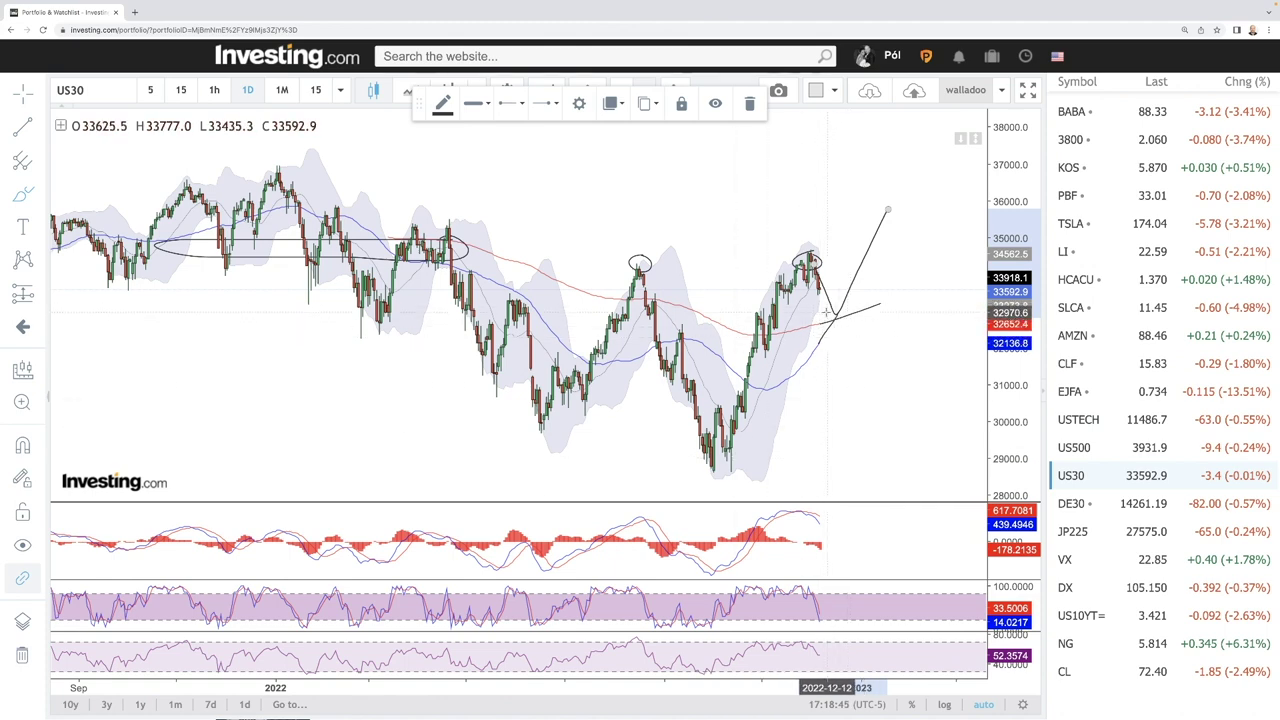
{"action": "left_click_drag", "start_coordinate": [832, 314], "coordinate": [868, 468]}
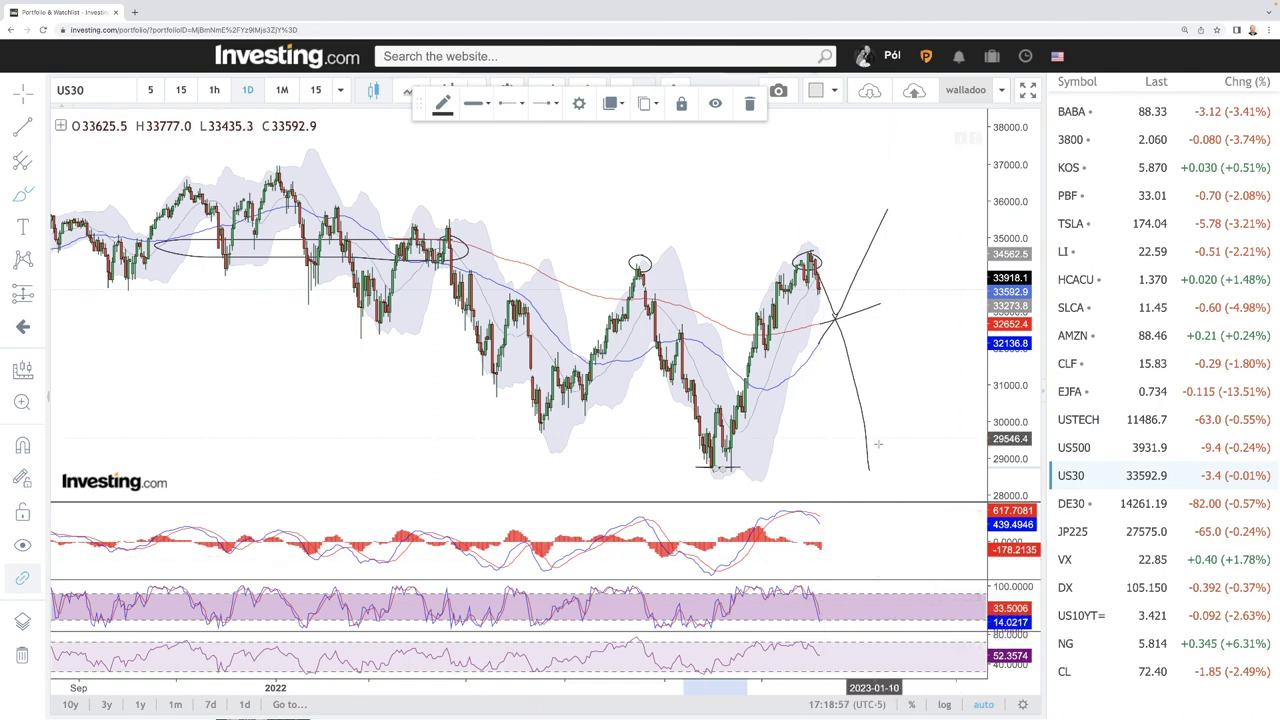
Open the DE30 chart and mark its latest top with an arc and the two matching spring 2022 peaks with circles
{"action": "left_click", "coordinate": [1072, 503]}
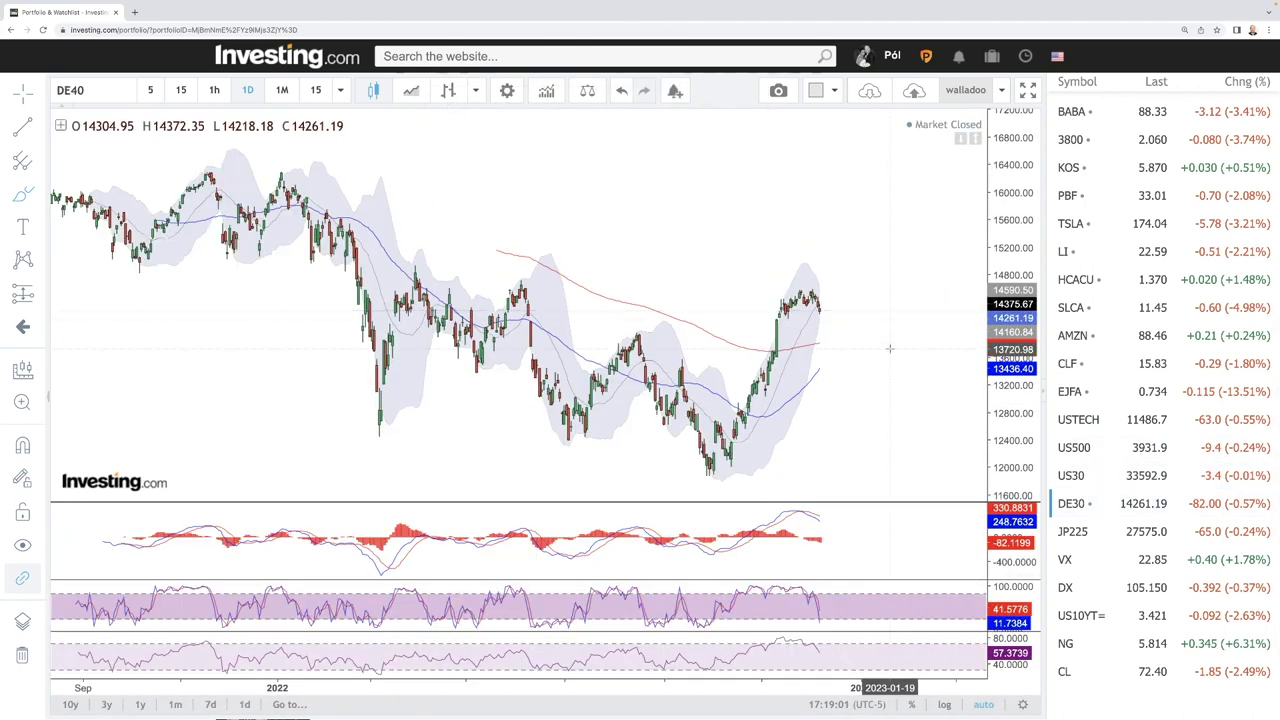
{"action": "scroll", "coordinate": [889, 349], "scroll_direction": "up", "scroll_amount": 5}
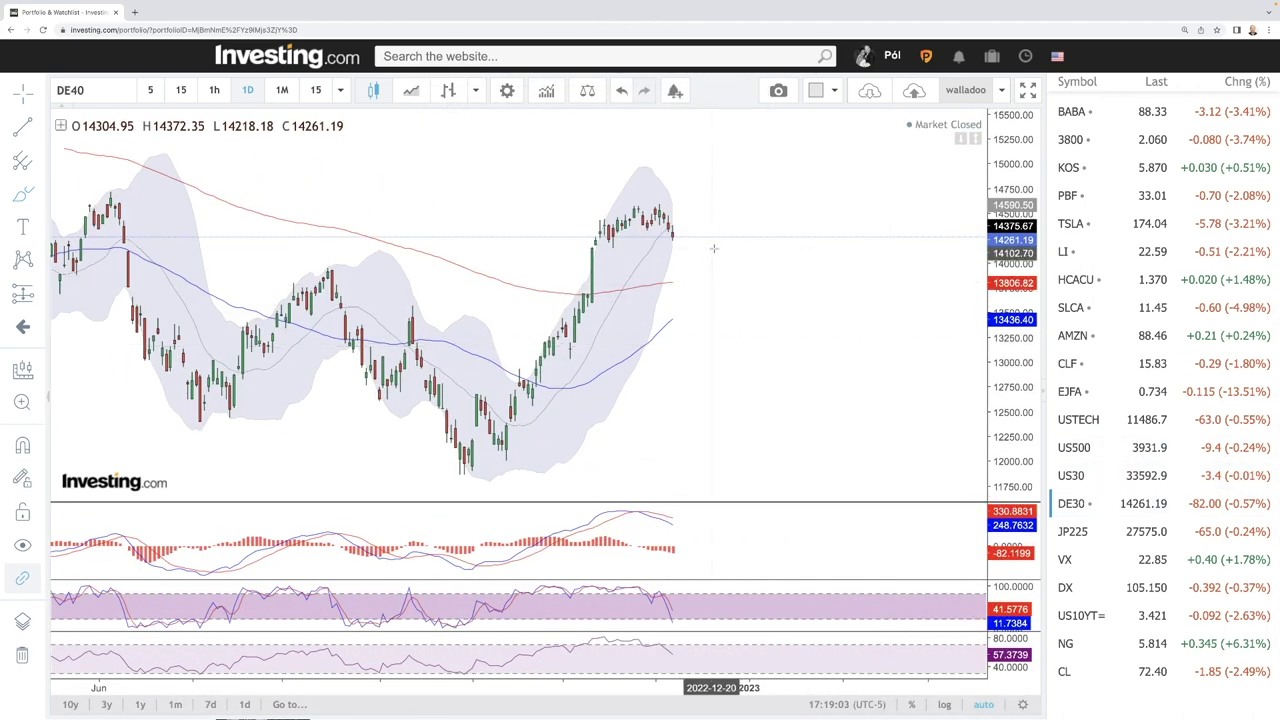
{"action": "left_click", "coordinate": [592, 237]}
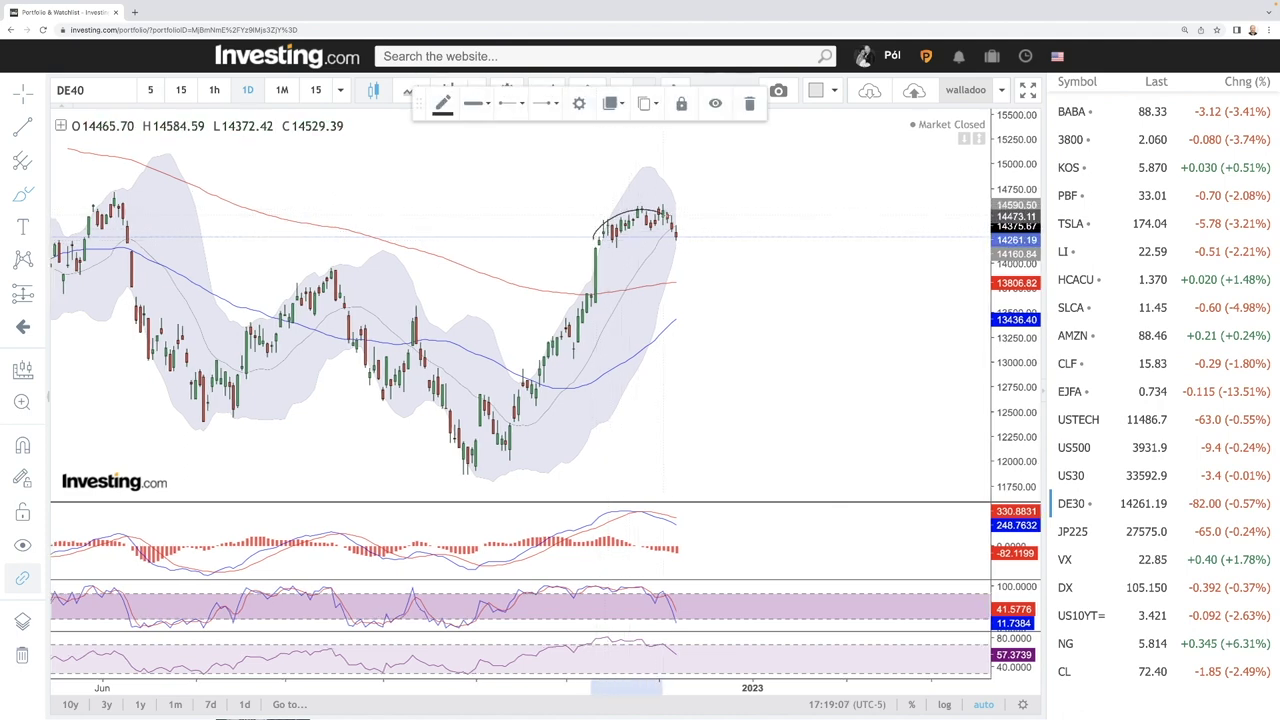
{"action": "scroll", "coordinate": [685, 232], "scroll_direction": "down", "scroll_amount": 5}
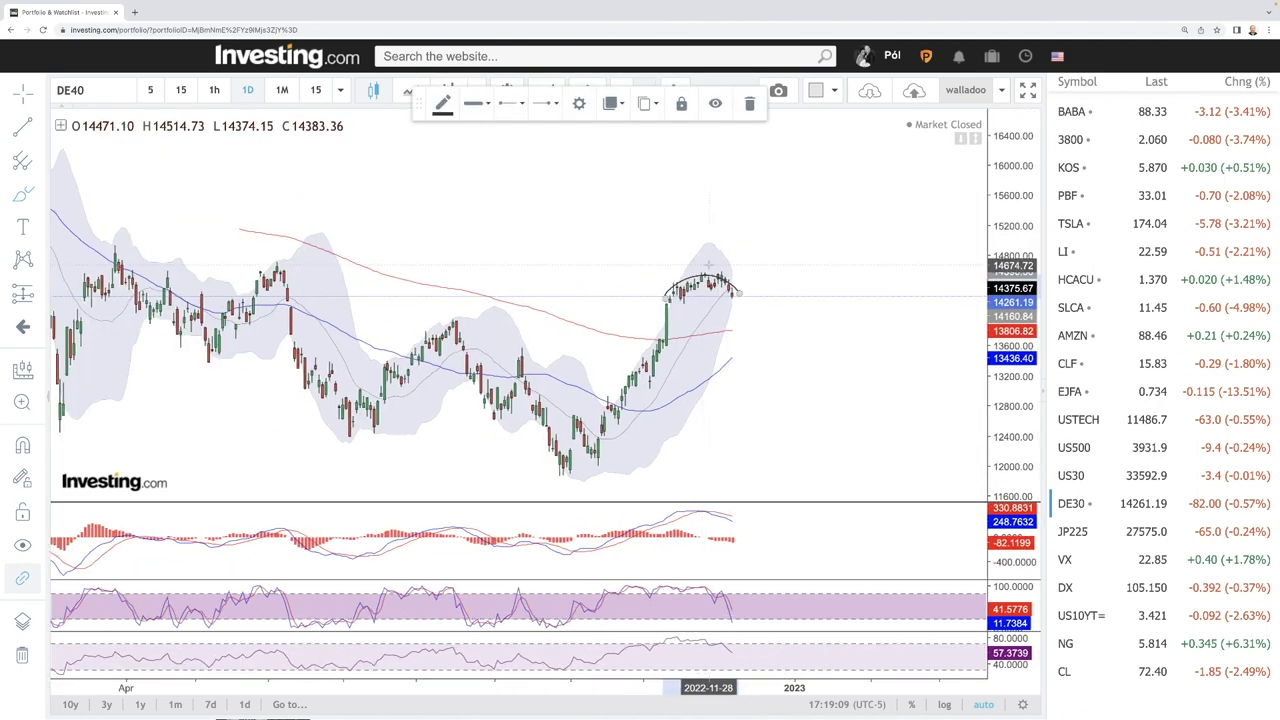
{"action": "mouse_move", "coordinate": [518, 282]}
{"action": "left_mouse_down"}
{"action": "mouse_move", "coordinate": [418, 283]}
{"action": "mouse_move", "coordinate": [407, 296]}
{"action": "left_mouse_up"}
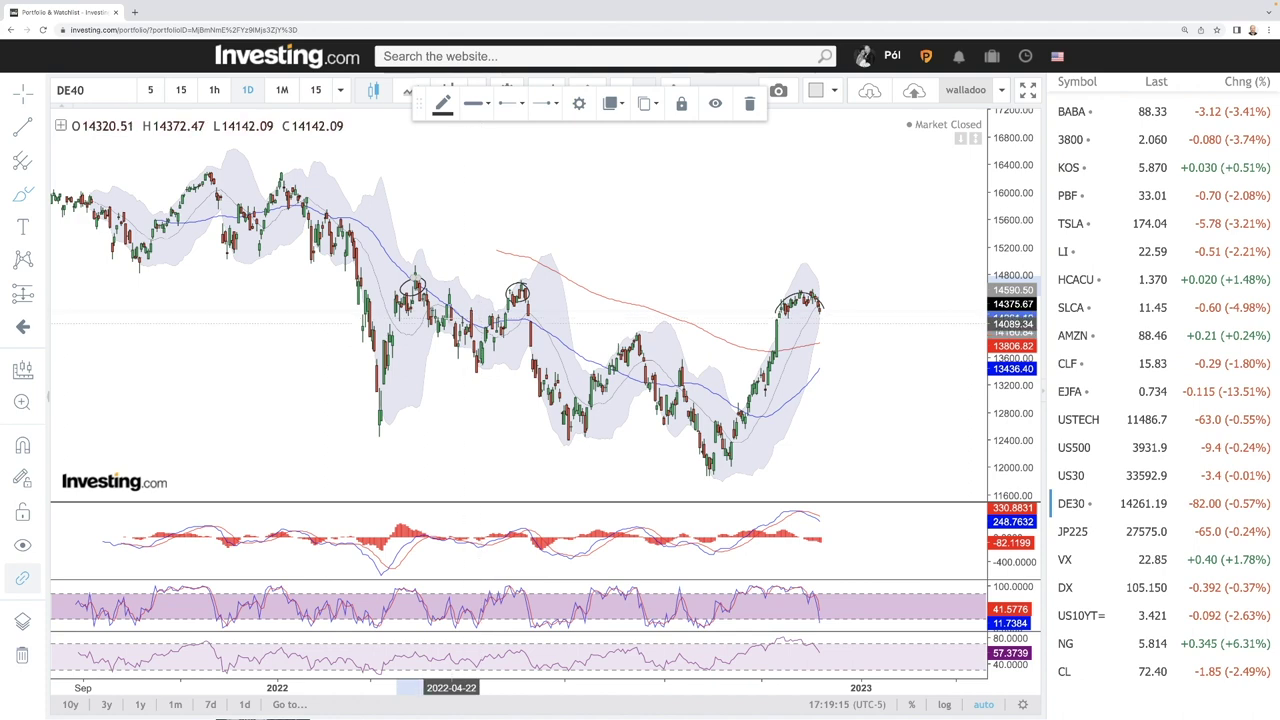
Trace the DE30 swings around the marked peaks and the autumn rally, and extend the red moving average upward past the latest candle
{"action": "mouse_move", "coordinate": [385, 372]}
{"action": "left_mouse_down"}
{"action": "mouse_move", "coordinate": [415, 278]}
{"action": "mouse_move", "coordinate": [450, 335]}
{"action": "mouse_move", "coordinate": [480, 344]}
{"action": "mouse_move", "coordinate": [521, 289]}
{"action": "mouse_move", "coordinate": [542, 390]}
{"action": "mouse_move", "coordinate": [571, 436]}
{"action": "left_mouse_up"}
{"action": "left_click_drag", "start_coordinate": [712, 468], "coordinate": [790, 296]}
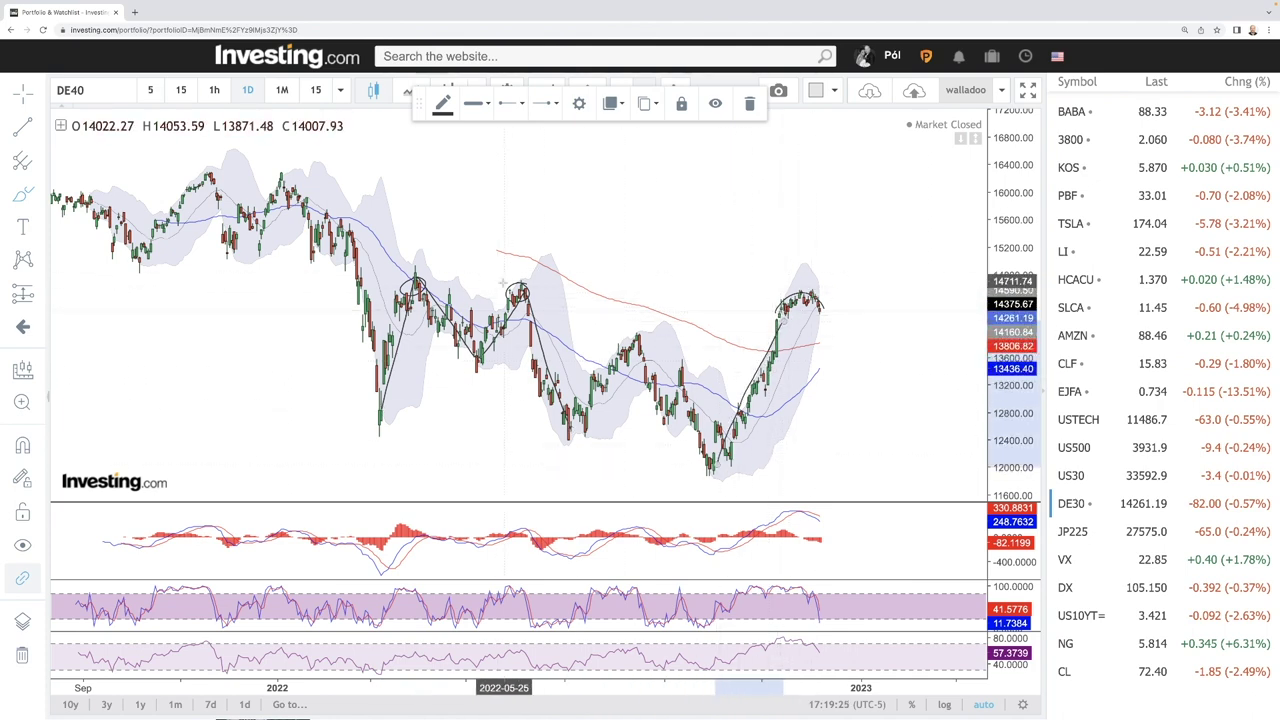
{"action": "scroll", "coordinate": [848, 340], "scroll_direction": "up", "scroll_amount": 3}
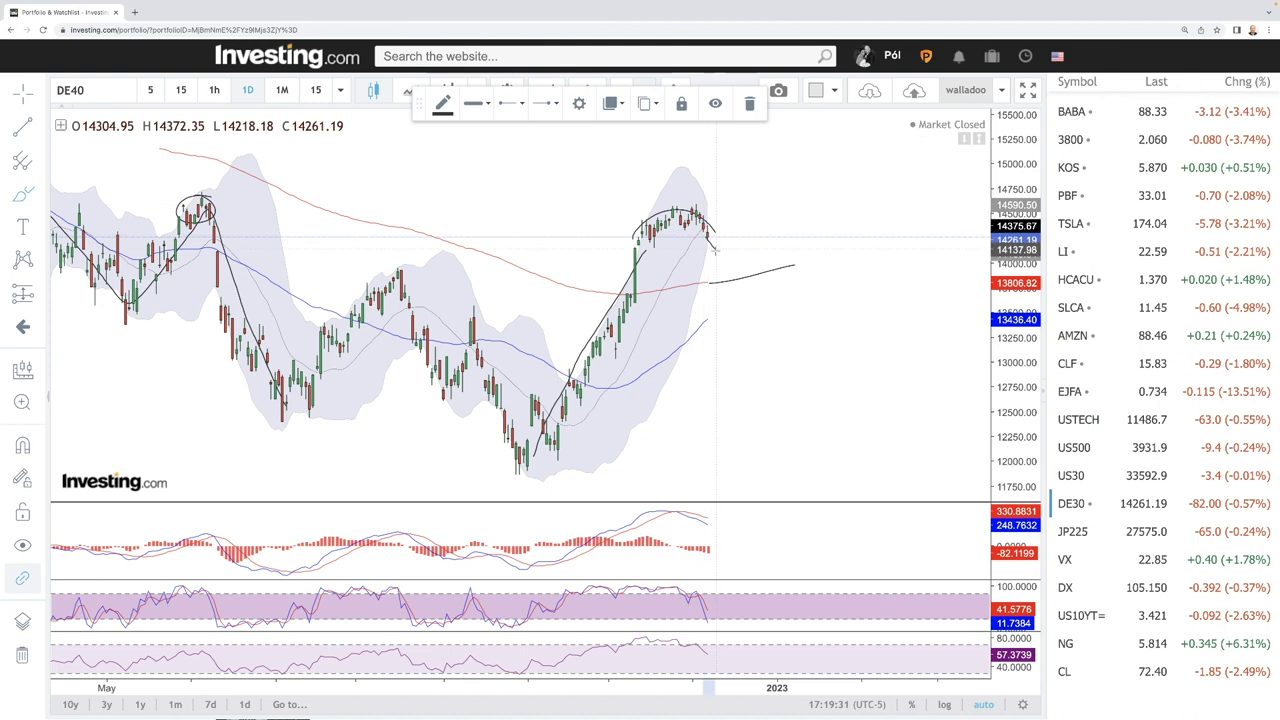
Sketch a DE30 dip to the extended averages with a rally to about 14,700, plus an alternative decline to about 12,000 from the averages' crossing
{"action": "left_click_drag", "start_coordinate": [752, 256], "coordinate": [790, 200]}
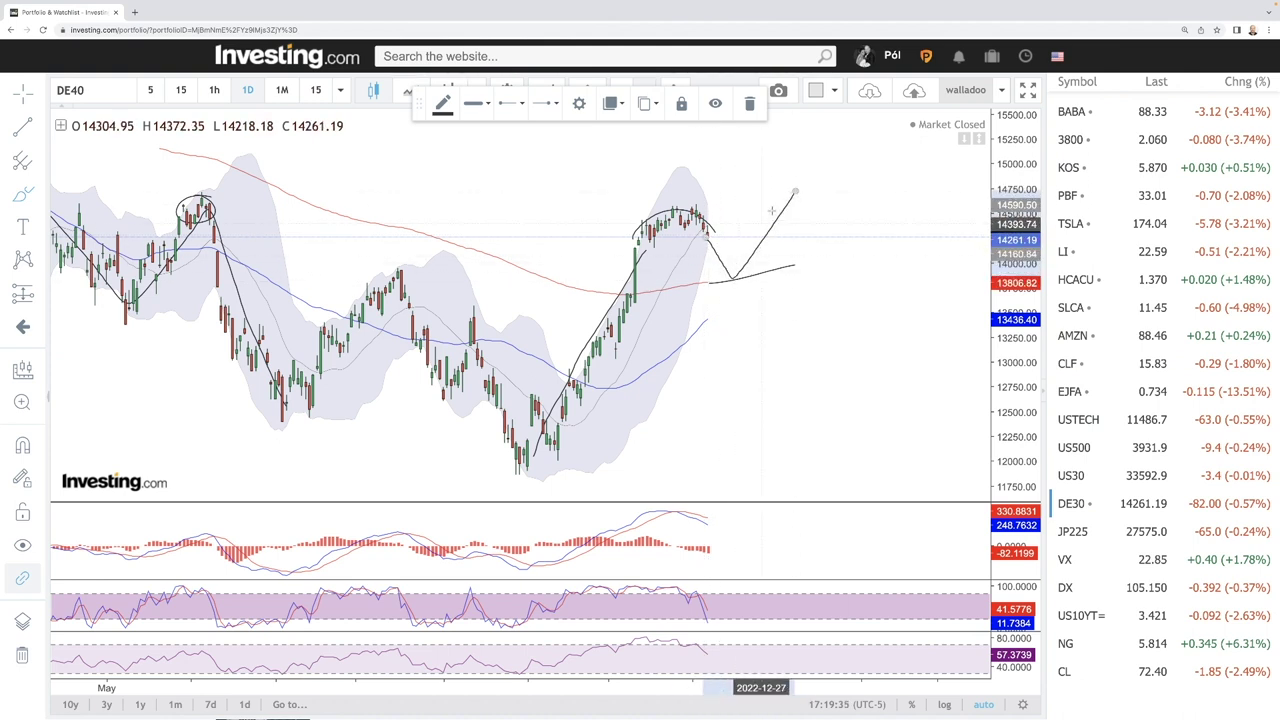
{"action": "left_click_drag", "start_coordinate": [709, 320], "coordinate": [748, 275]}
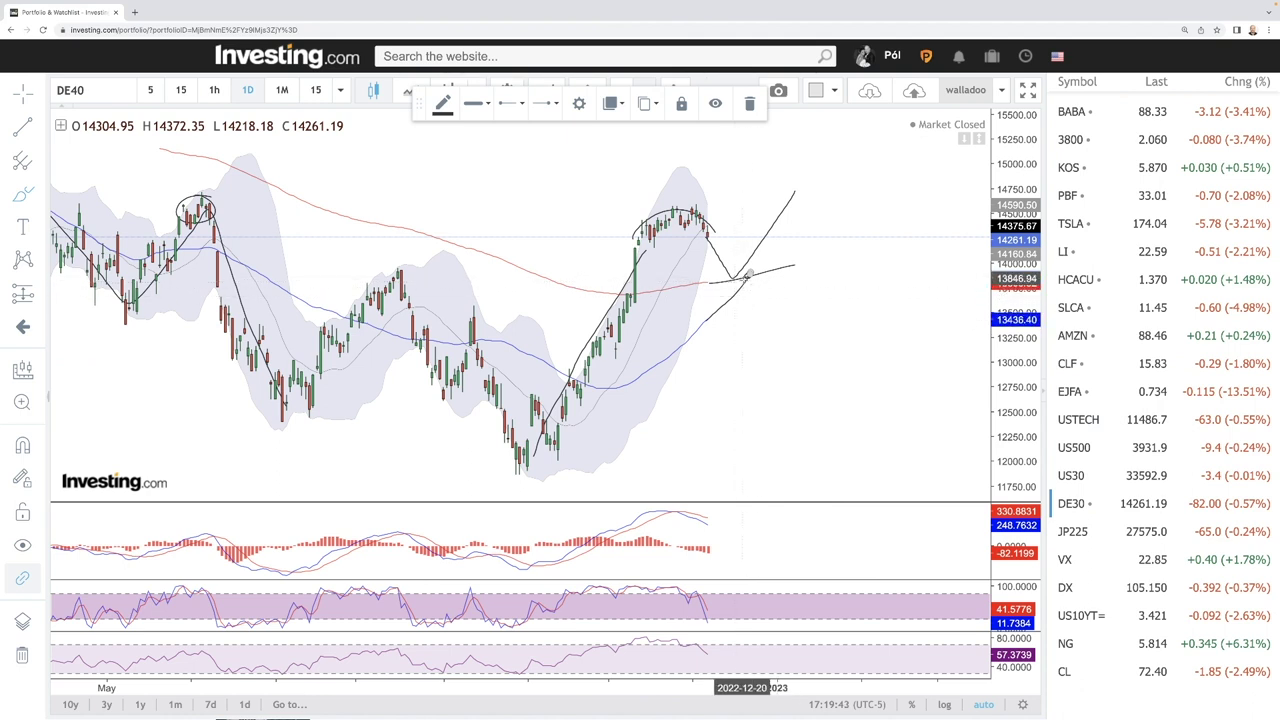
{"action": "left_click_drag", "start_coordinate": [745, 284], "coordinate": [798, 461]}
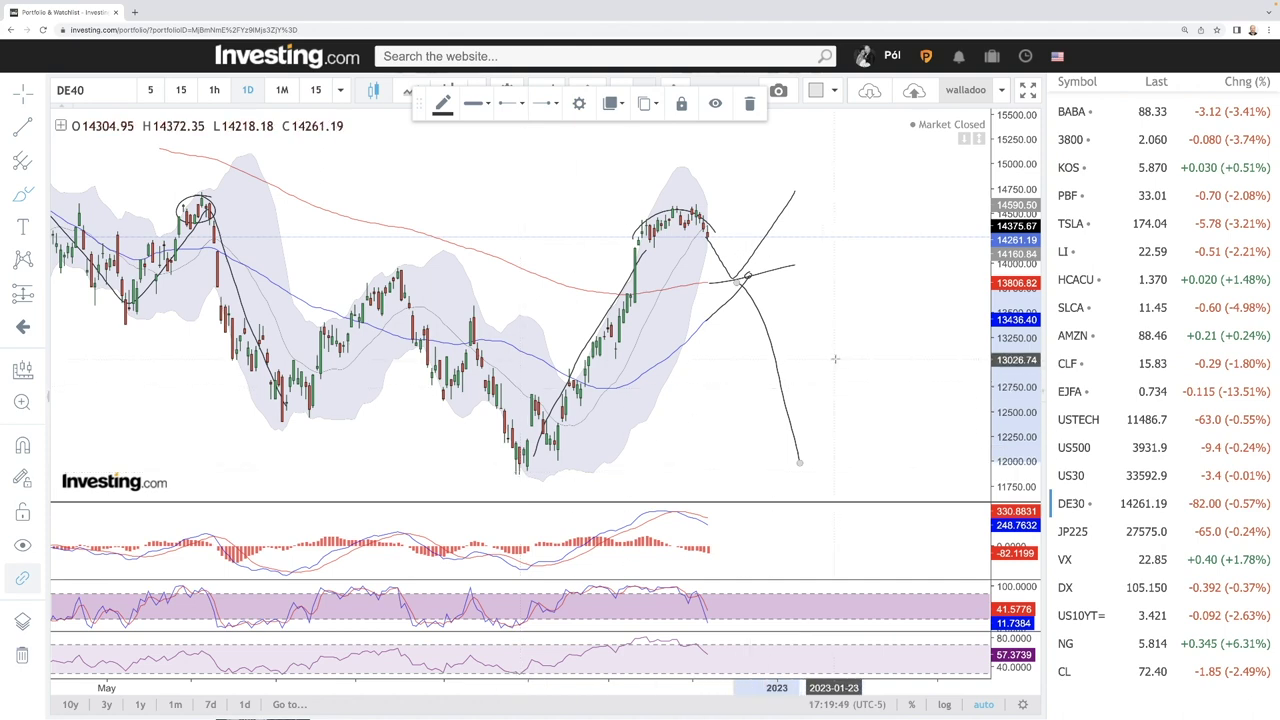
{"action": "scroll", "coordinate": [834, 400], "scroll_direction": "up", "scroll_amount": 2}
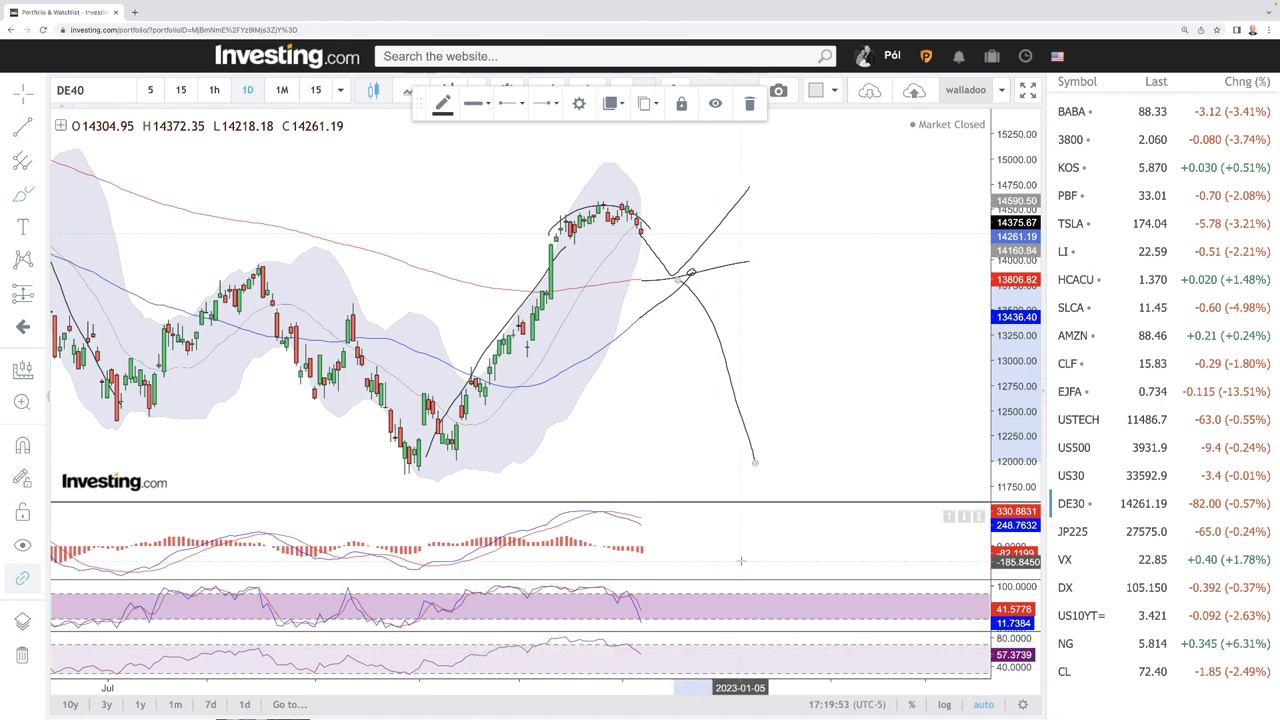
{"action": "scroll", "coordinate": [736, 568], "scroll_direction": "down", "scroll_amount": 3}
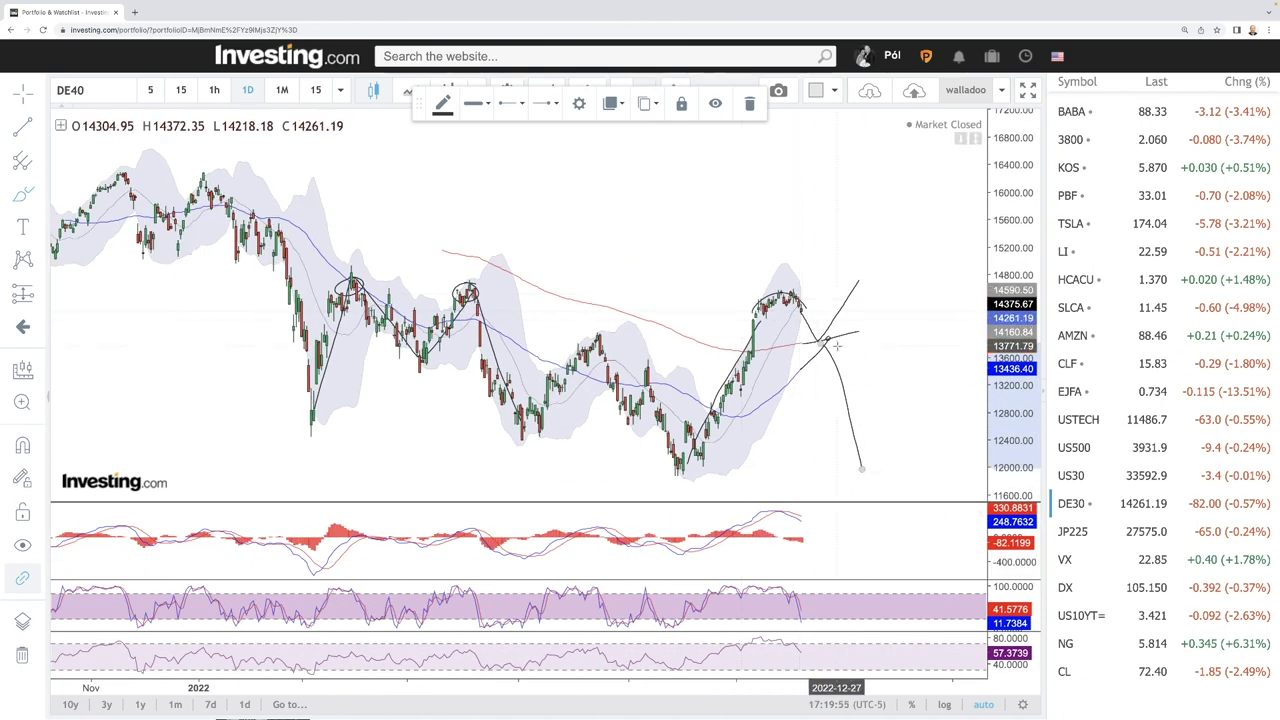
Open the JP225 chart and outline the autumn 2022 rally with two rising channel lines above and below the candles
{"action": "left_click", "coordinate": [1072, 532]}
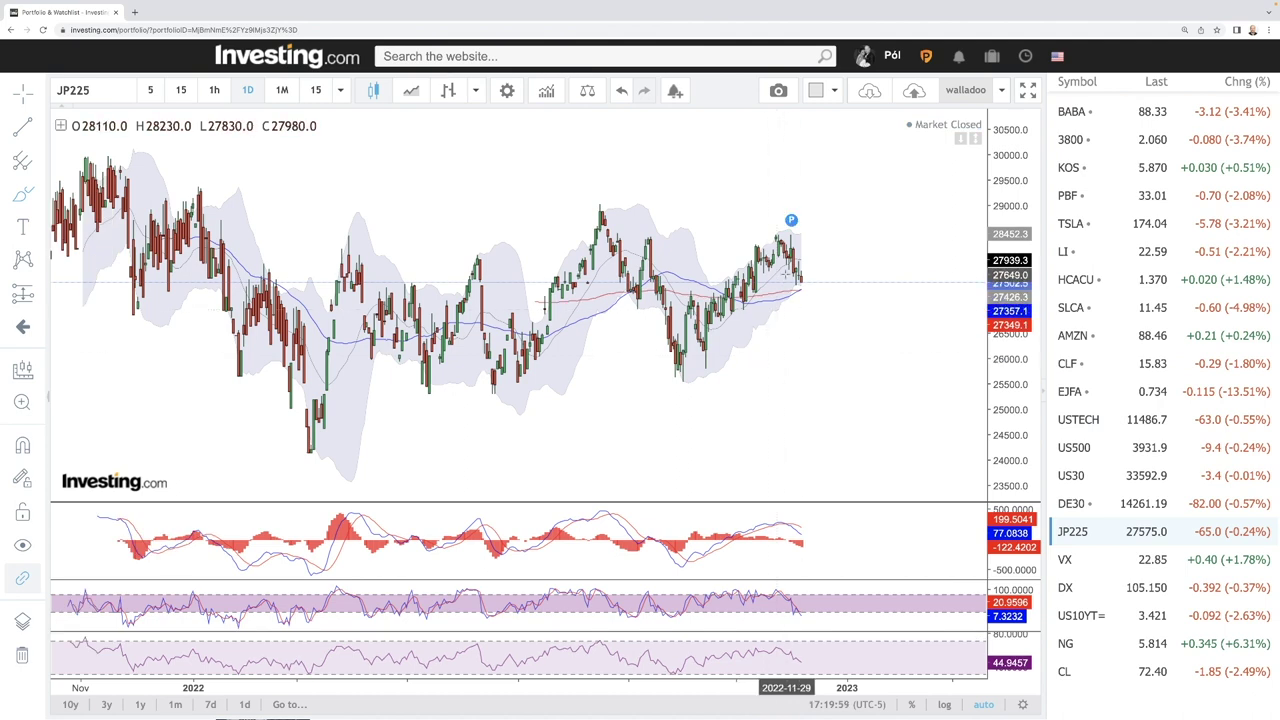
{"action": "scroll", "coordinate": [760, 230], "scroll_direction": "up", "scroll_amount": 2}
{"action": "left_click", "coordinate": [696, 184]}
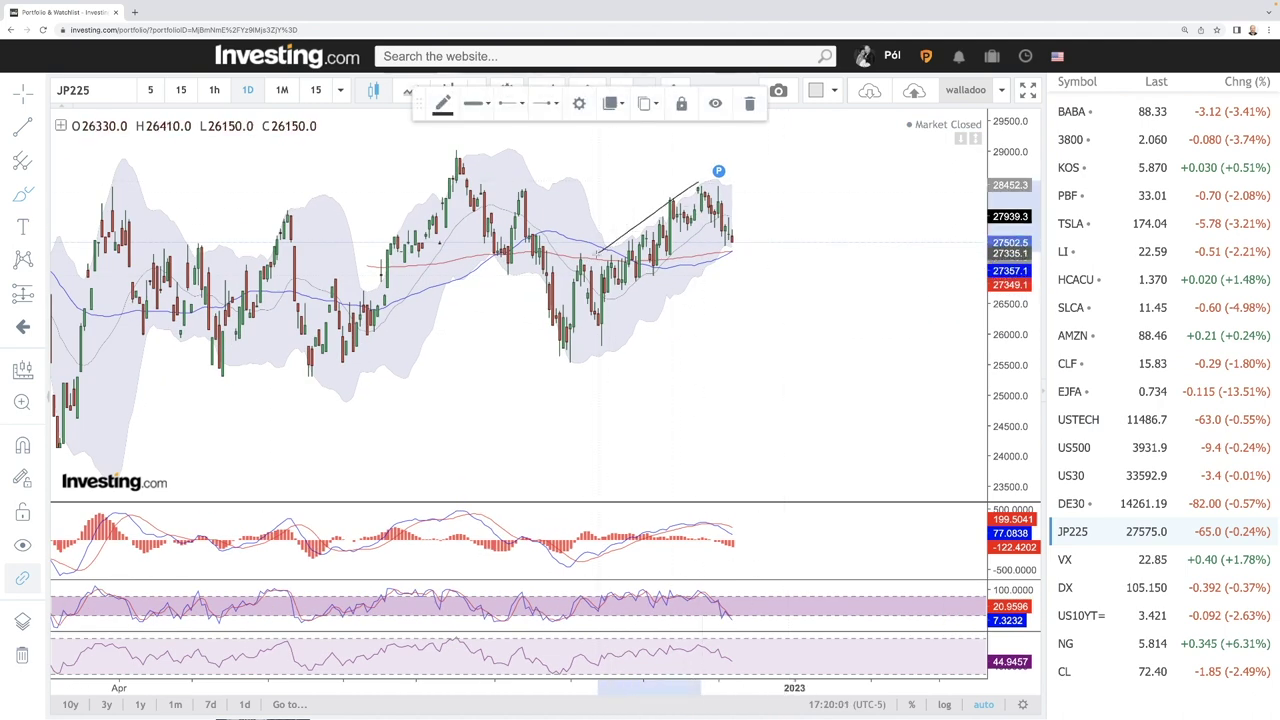
{"action": "left_click", "coordinate": [553, 284]}
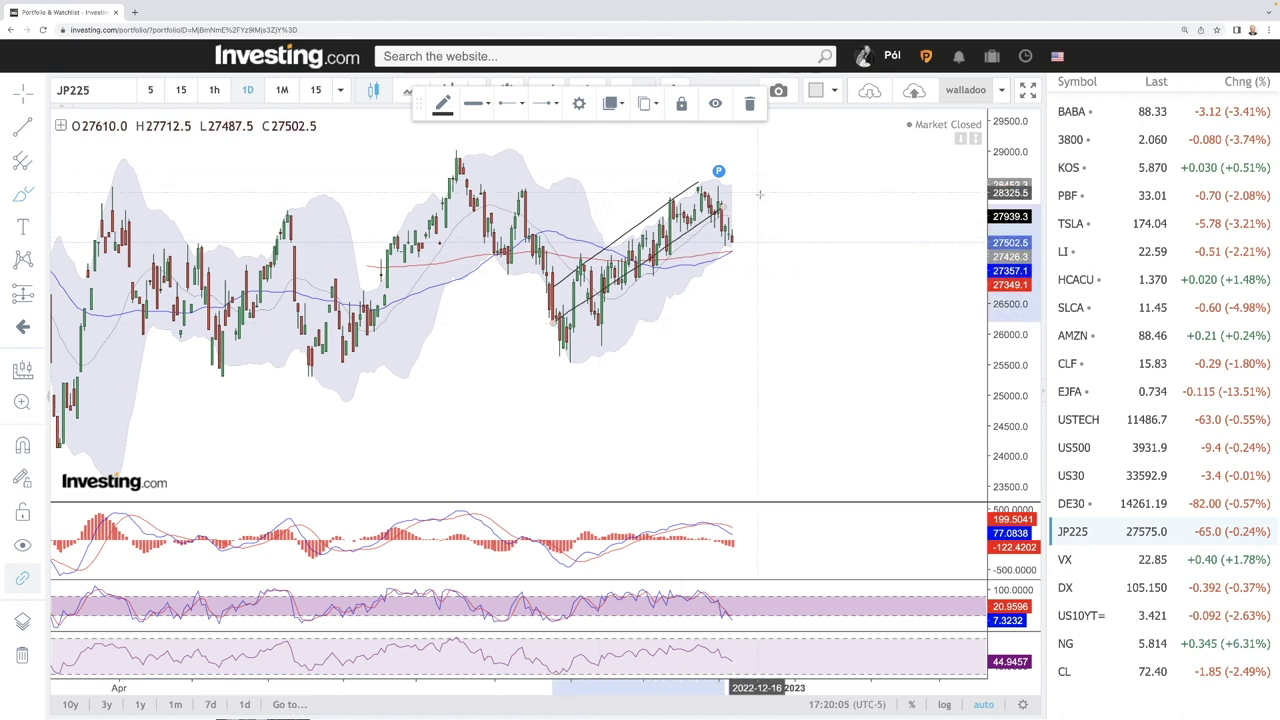
Sketch a projected JP225 decline curving from the meeting point of the red and blue averages to about 25,500
{"action": "scroll", "coordinate": [770, 259], "scroll_direction": "up", "scroll_amount": 2}
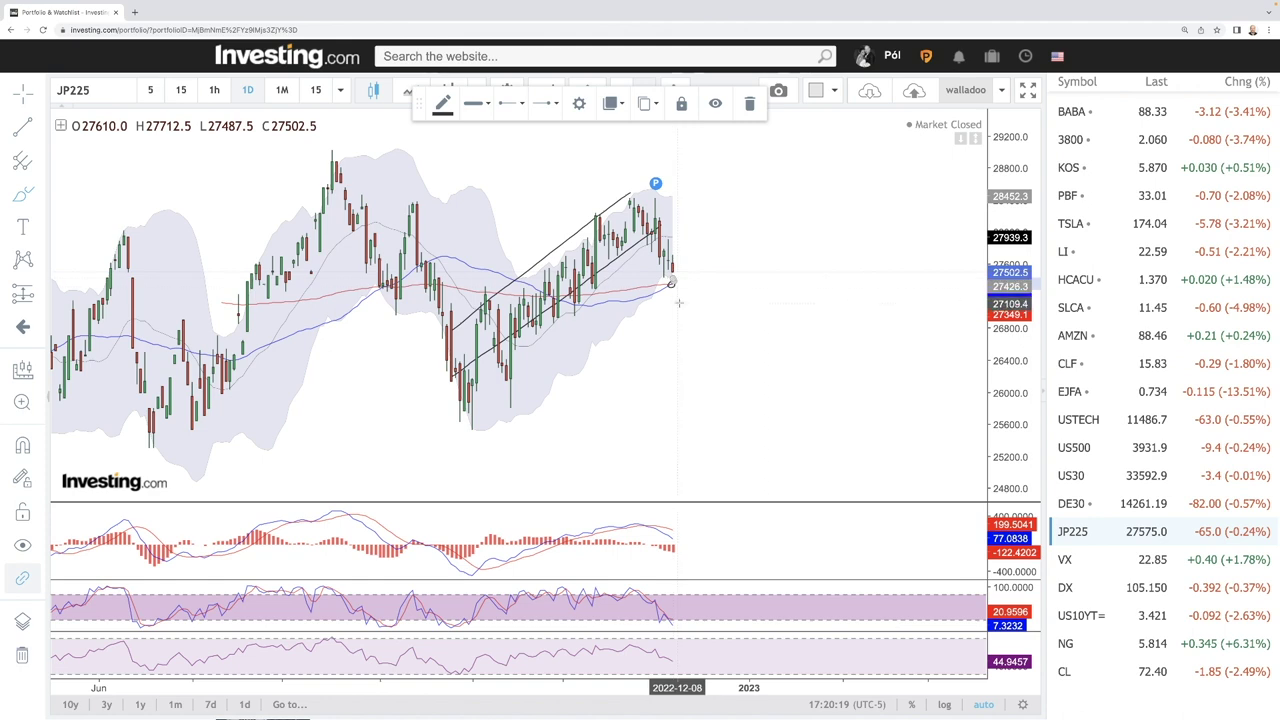
{"action": "mouse_move", "coordinate": [672, 284]}
{"action": "left_mouse_down"}
{"action": "mouse_move", "coordinate": [729, 386]}
{"action": "mouse_move", "coordinate": [728, 432]}
{"action": "left_mouse_up"}
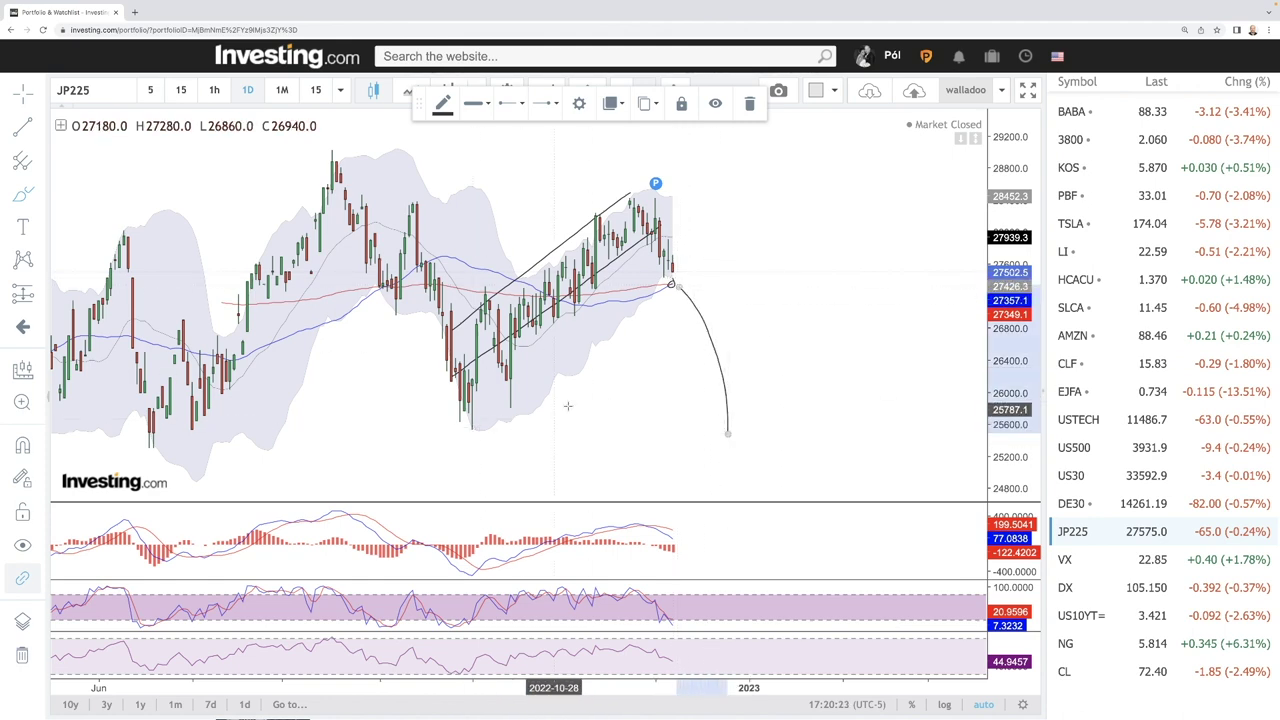
Bound the 2022 JP225 range with near-horizontal lines at about 28,450 and 25,350, and trace the price swings between them
{"action": "scroll", "coordinate": [687, 377], "scroll_direction": "down", "scroll_amount": 5}
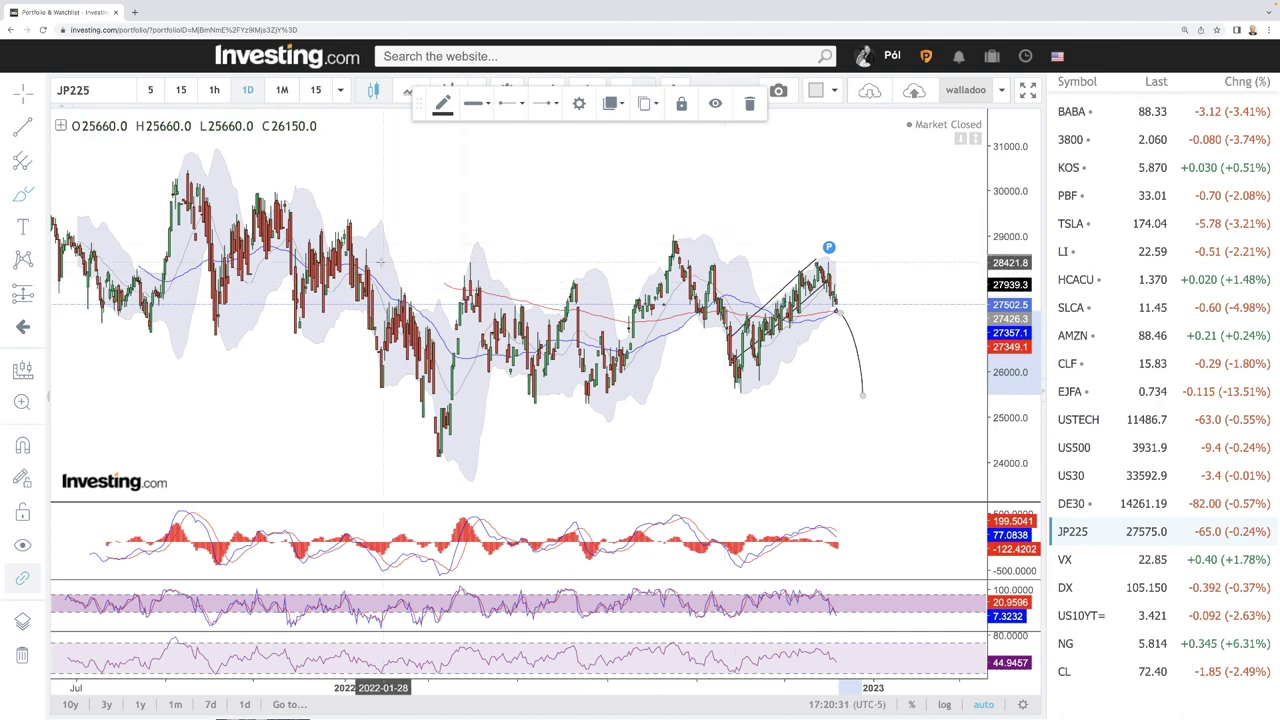
{"action": "left_click_drag", "start_coordinate": [365, 261], "coordinate": [830, 262]}
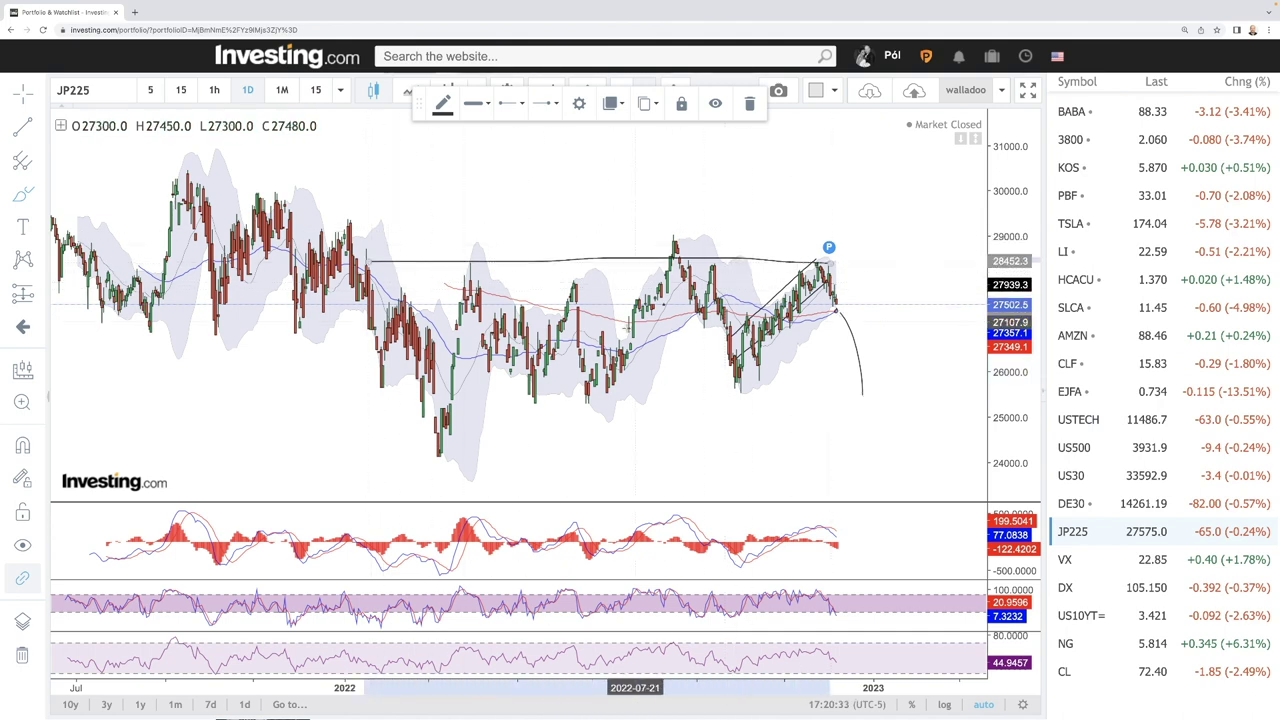
{"action": "left_click_drag", "start_coordinate": [390, 404], "coordinate": [870, 401]}
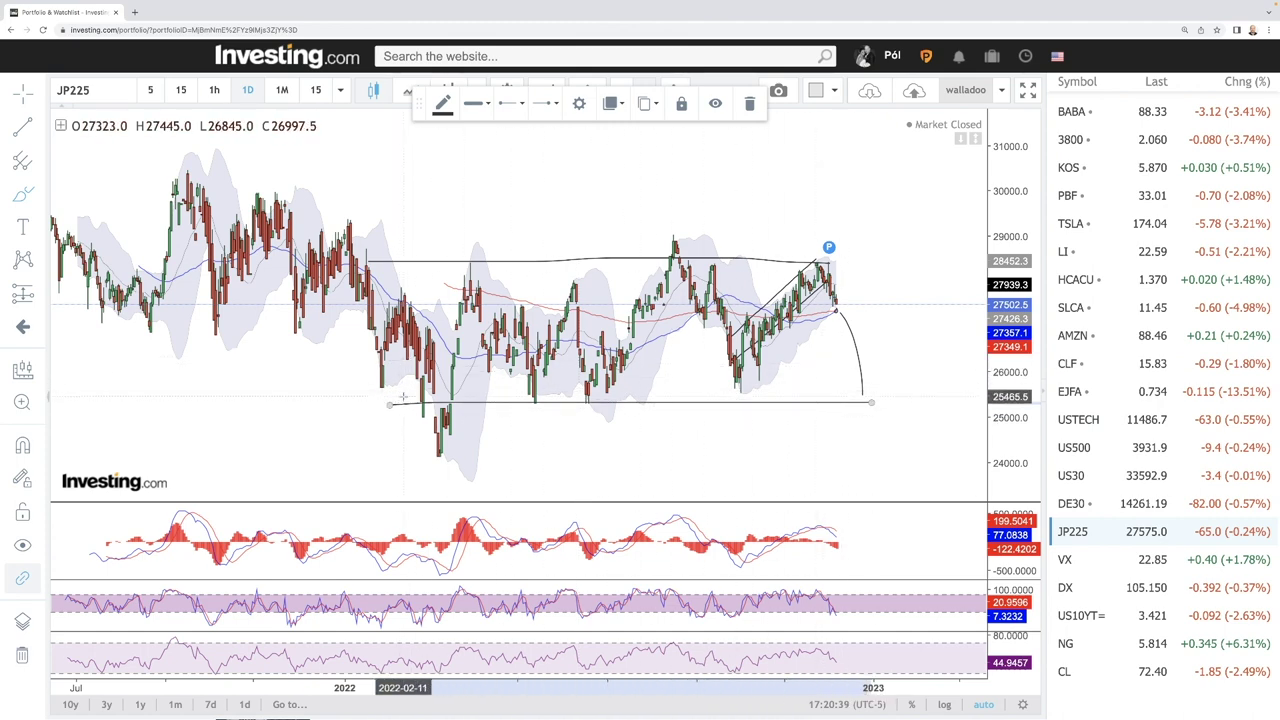
{"action": "mouse_move", "coordinate": [410, 395]}
{"action": "left_mouse_down"}
{"action": "mouse_move", "coordinate": [466, 278]}
{"action": "mouse_move", "coordinate": [514, 355]}
{"action": "mouse_move", "coordinate": [578, 308]}
{"action": "mouse_move", "coordinate": [598, 378]}
{"action": "mouse_move", "coordinate": [676, 246]}
{"action": "mouse_move", "coordinate": [740, 385]}
{"action": "mouse_move", "coordinate": [826, 262]}
{"action": "mouse_move", "coordinate": [855, 346]}
{"action": "left_mouse_up"}
{"action": "left_click_drag", "start_coordinate": [868, 398], "coordinate": [868, 398]}
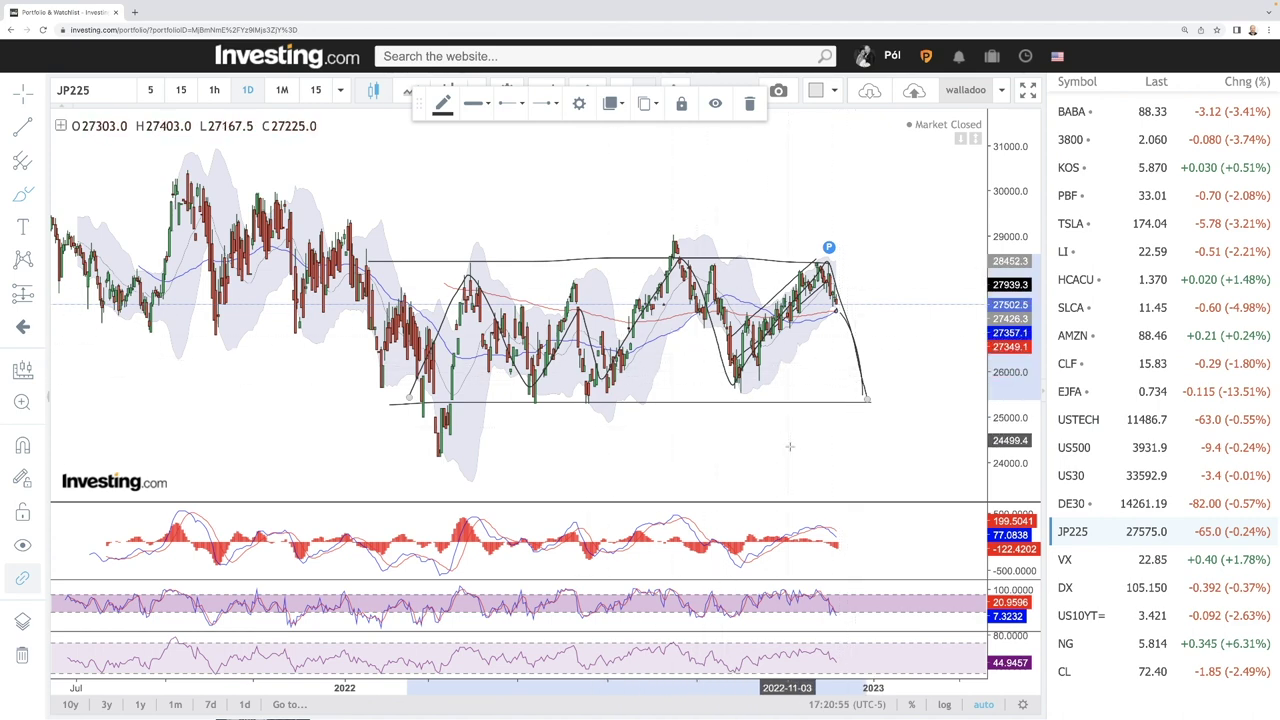
{"action": "scroll", "coordinate": [787, 430], "scroll_direction": "up", "scroll_amount": 3}
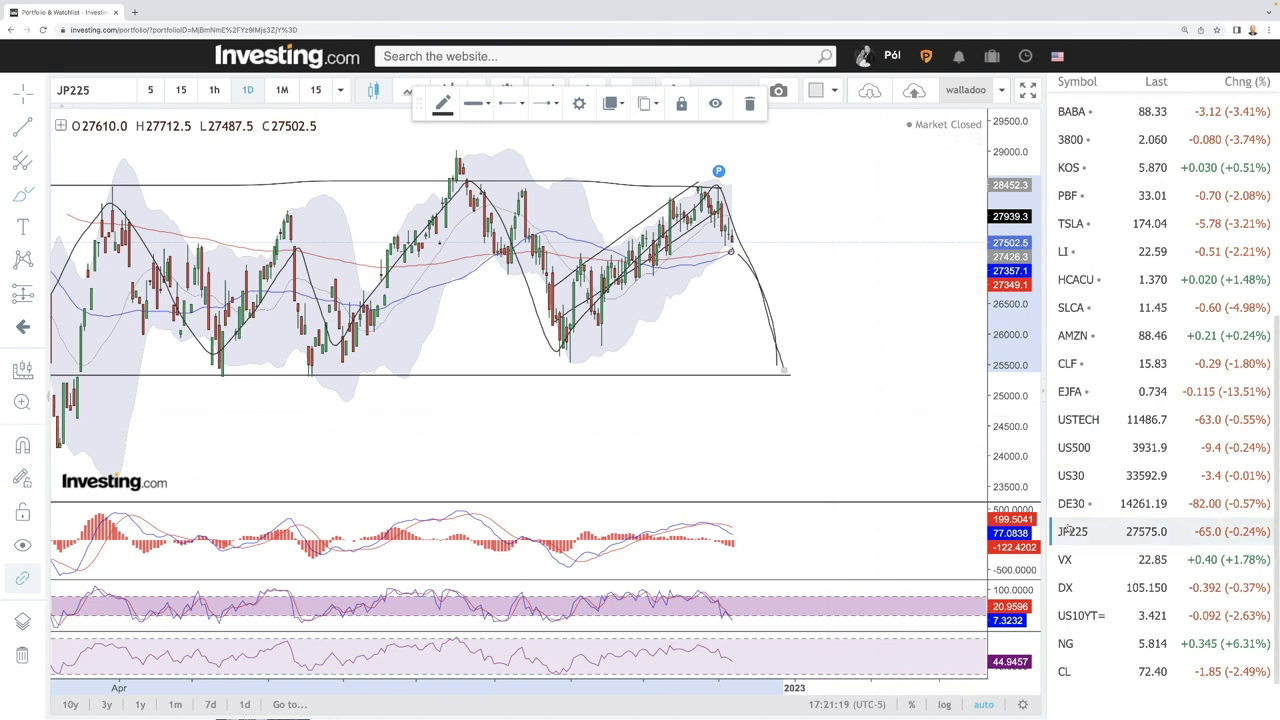
On the VX chart, project a two-line rising channel from the latest low, and bound the 2022 range with horizontals at about 33.2 and 20.8
{"action": "left_click", "coordinate": [1073, 561]}
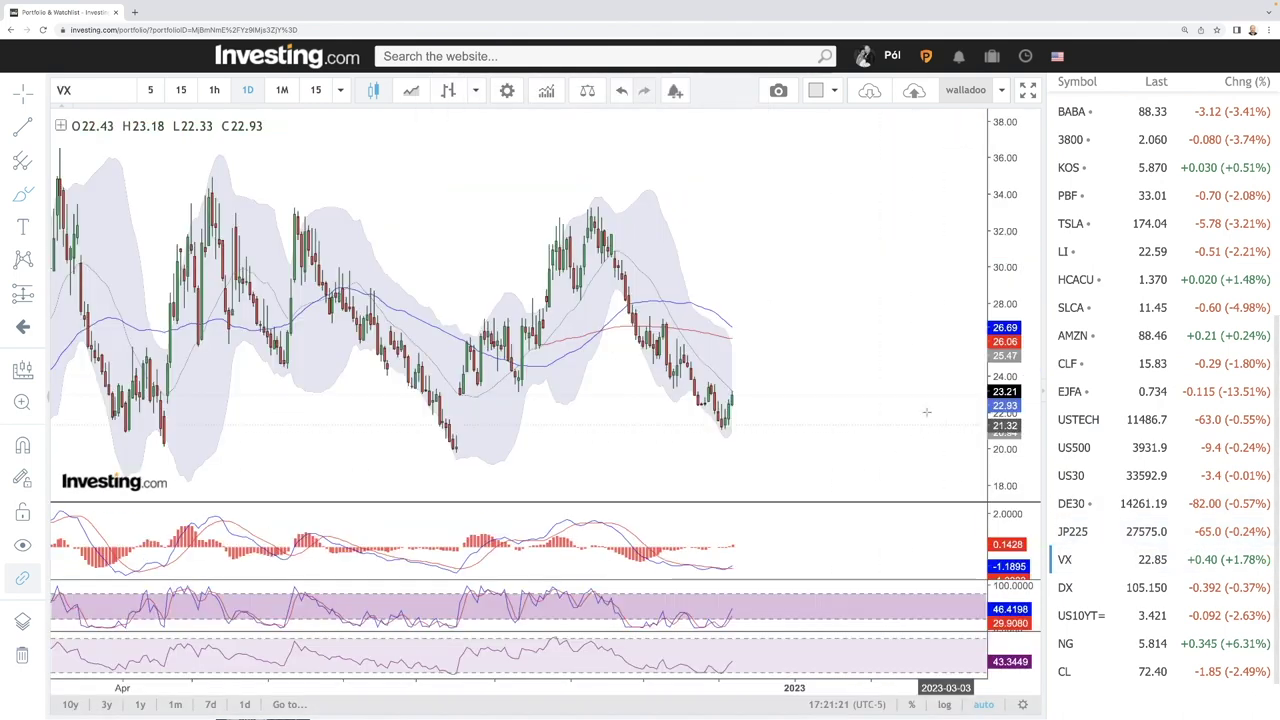
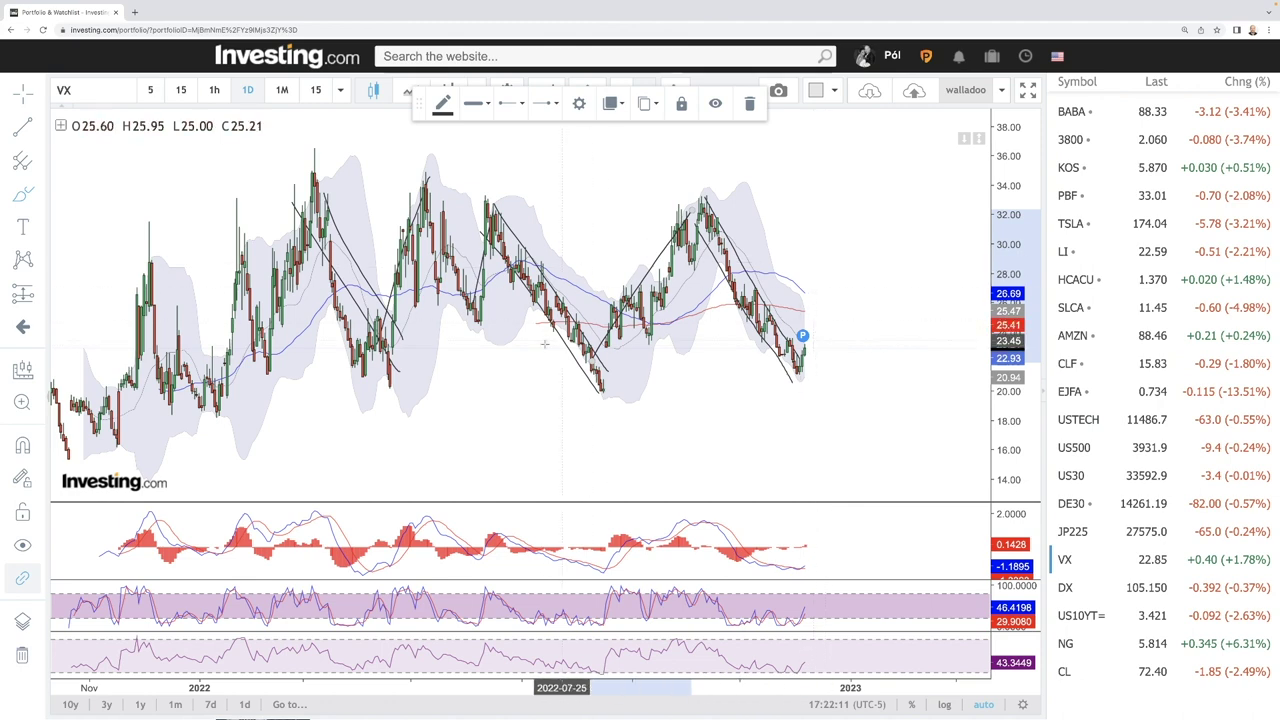
{"action": "left_click_drag", "start_coordinate": [790, 365], "coordinate": [902, 205]}
{"action": "mouse_move", "coordinate": [792, 374]}
{"action": "left_mouse_down"}
{"action": "mouse_move", "coordinate": [835, 295]}
{"action": "mouse_move", "coordinate": [903, 222]}
{"action": "left_mouse_up"}
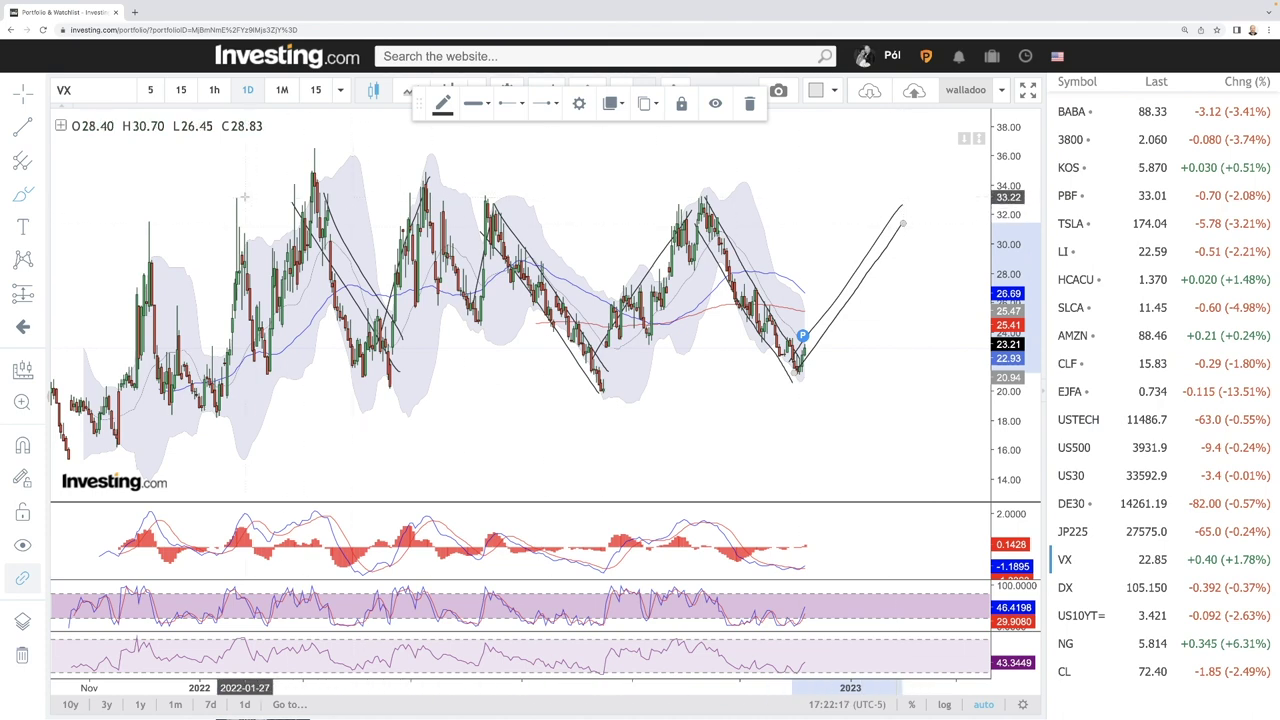
{"action": "left_click_drag", "start_coordinate": [248, 197], "coordinate": [960, 197]}
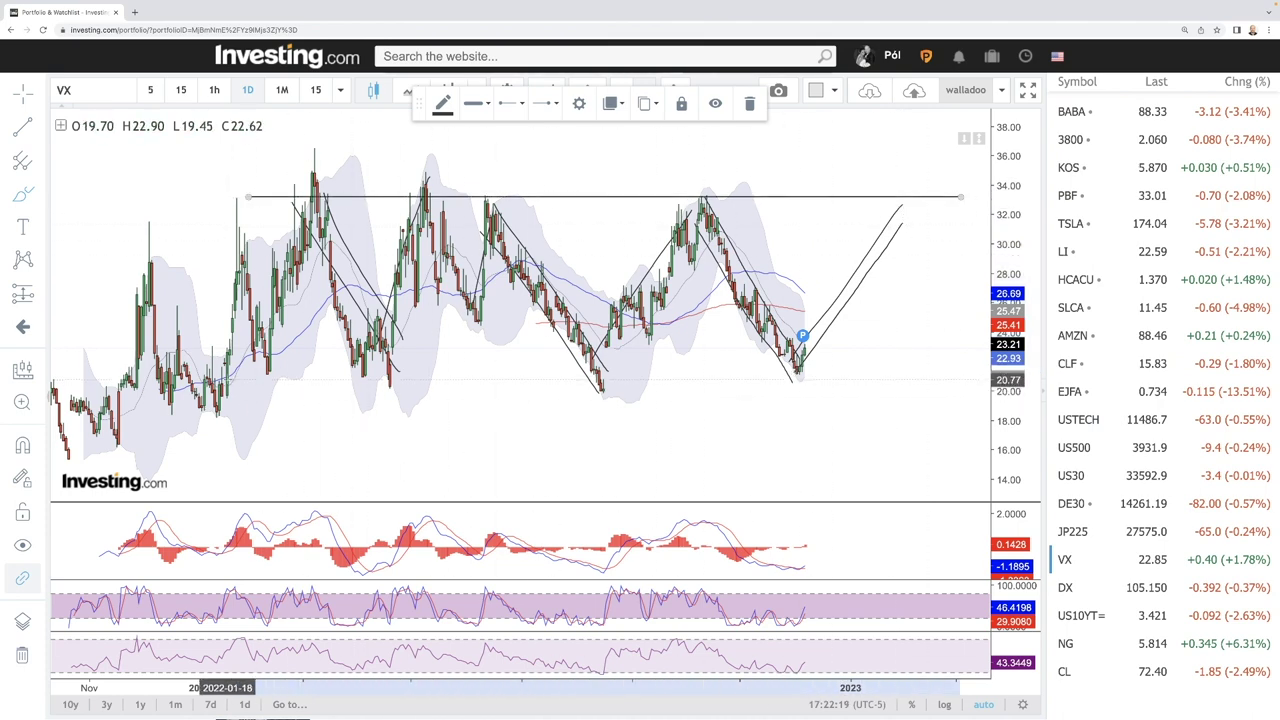
{"action": "left_click_drag", "start_coordinate": [230, 378], "coordinate": [890, 378]}
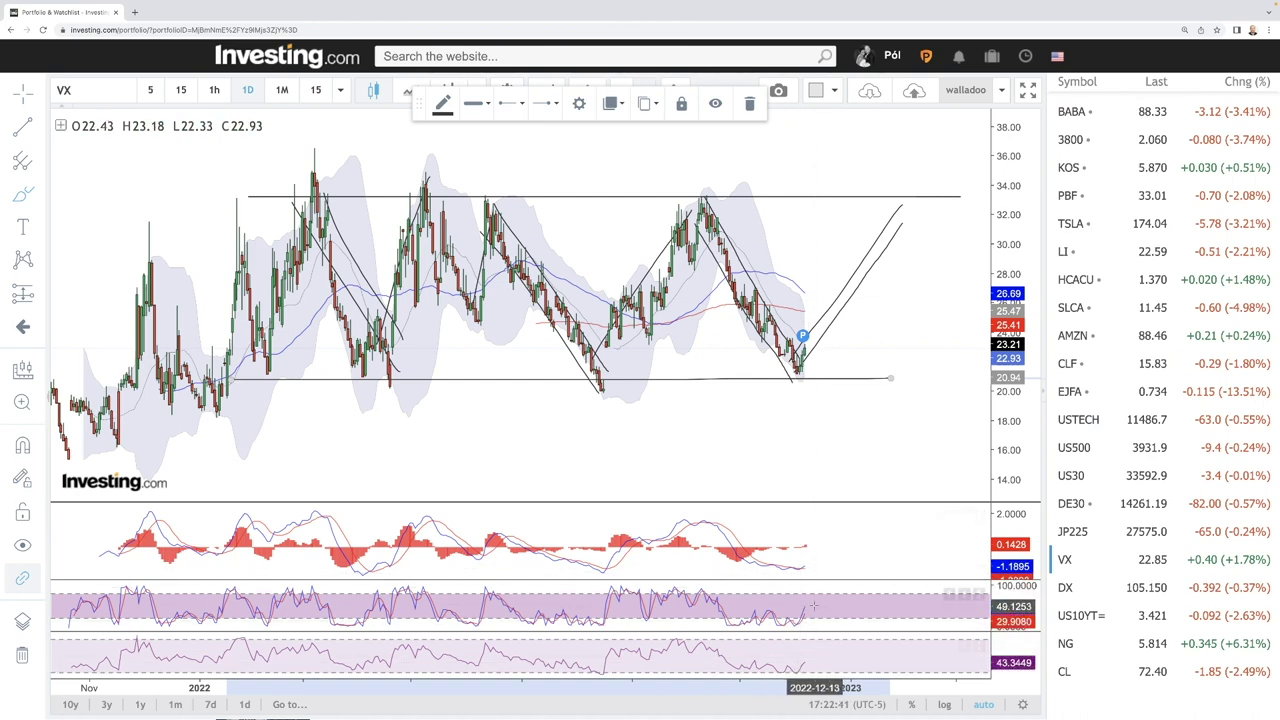
Open the US10YT= chart and enclose the decline from the October 2022 peak between two falling channel lines
{"action": "left_click", "coordinate": [1082, 615]}
{"action": "scroll", "coordinate": [779, 382], "scroll_direction": "up", "scroll_amount": 3}
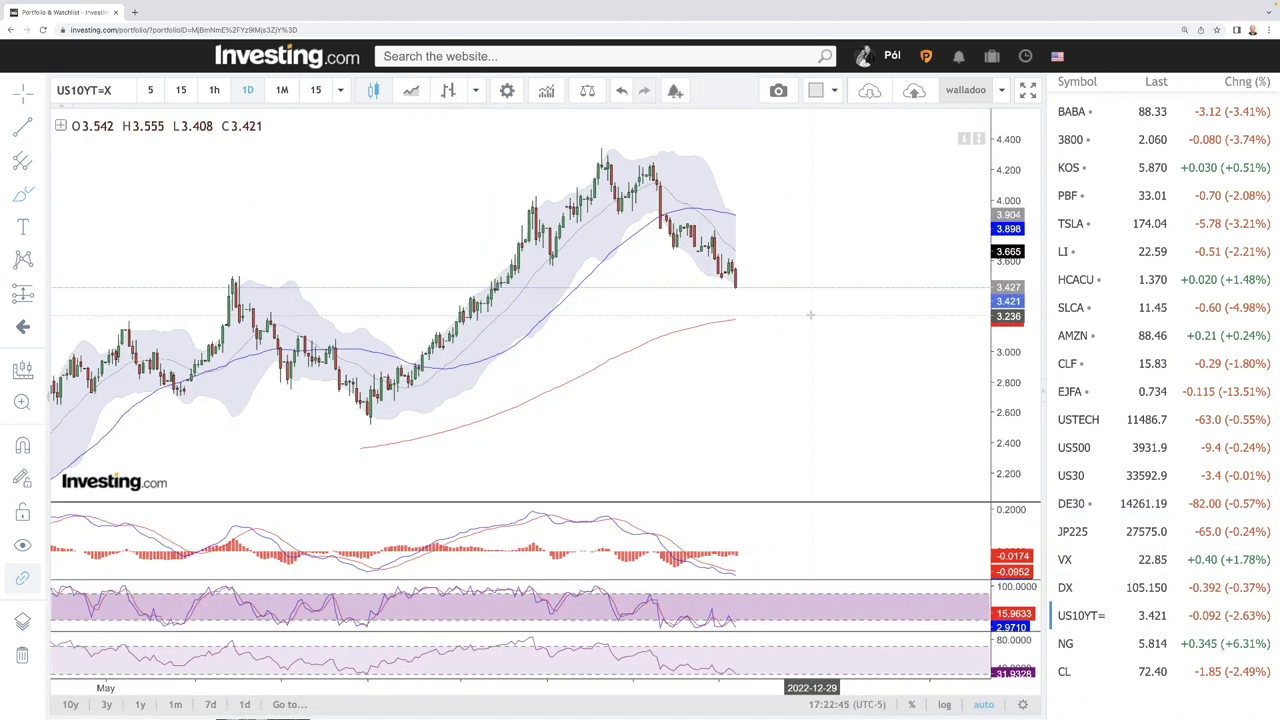
{"action": "left_click", "coordinate": [517, 189]}
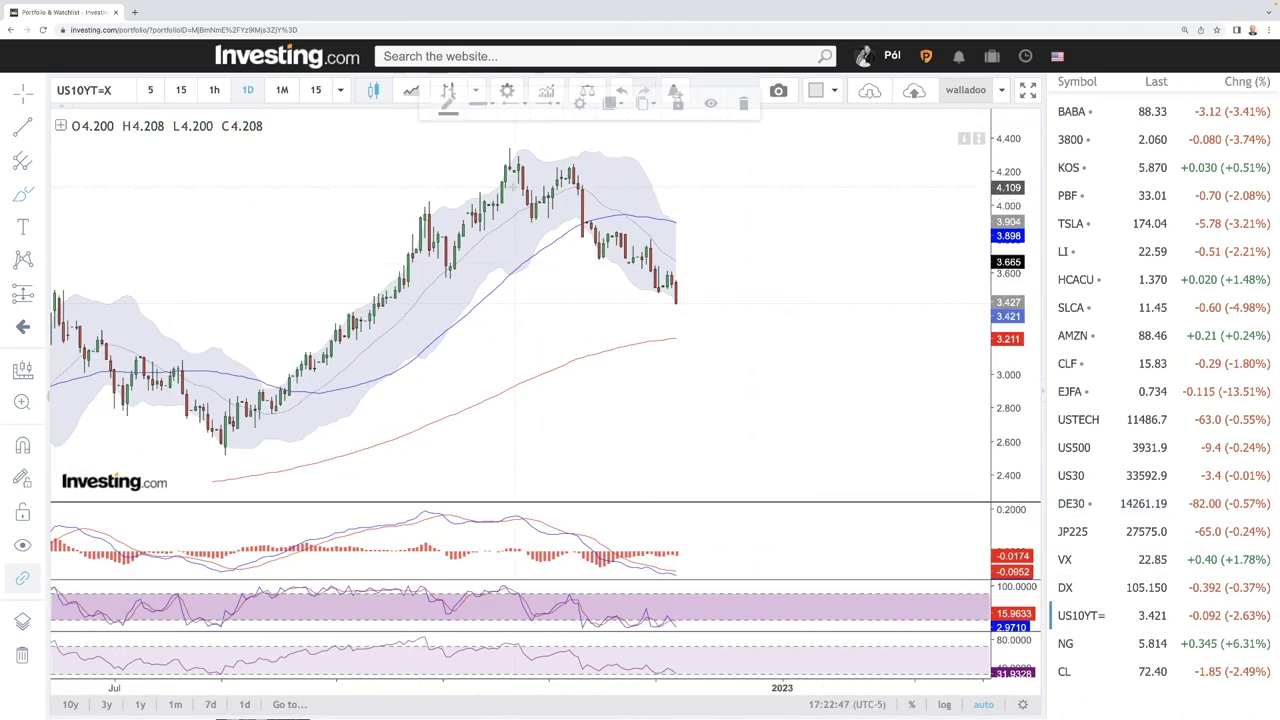
{"action": "left_click", "coordinate": [668, 308]}
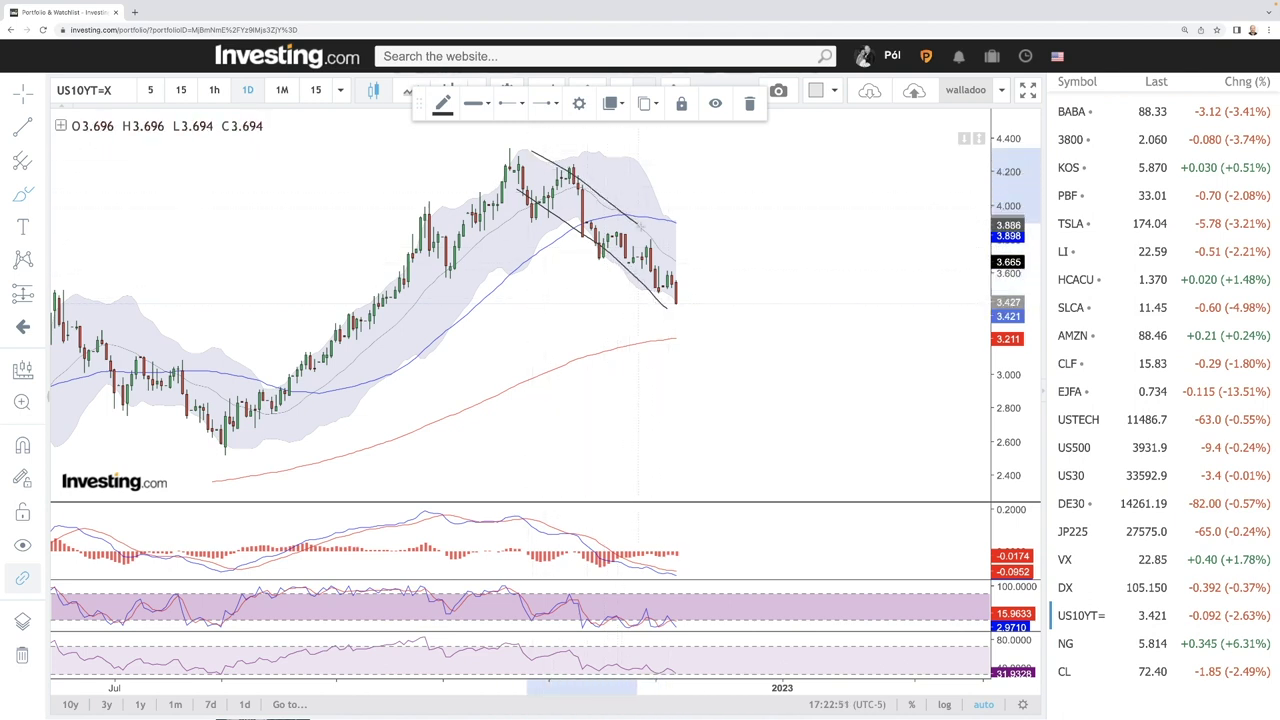
{"action": "left_click", "coordinate": [697, 271]}
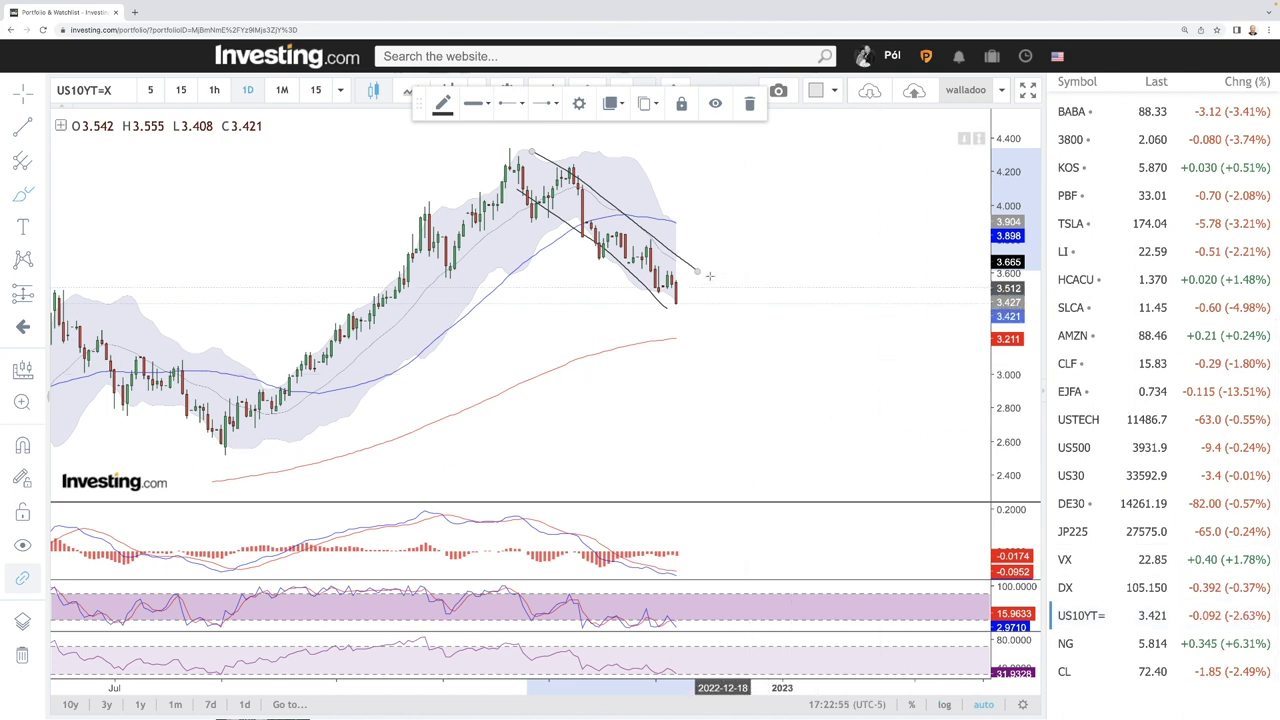
Extend the red US10YT= moving average nearly flat past the latest candle, and sketch a dip to it followed by a rally to about 4.17
{"action": "left_click", "coordinate": [678, 339]}
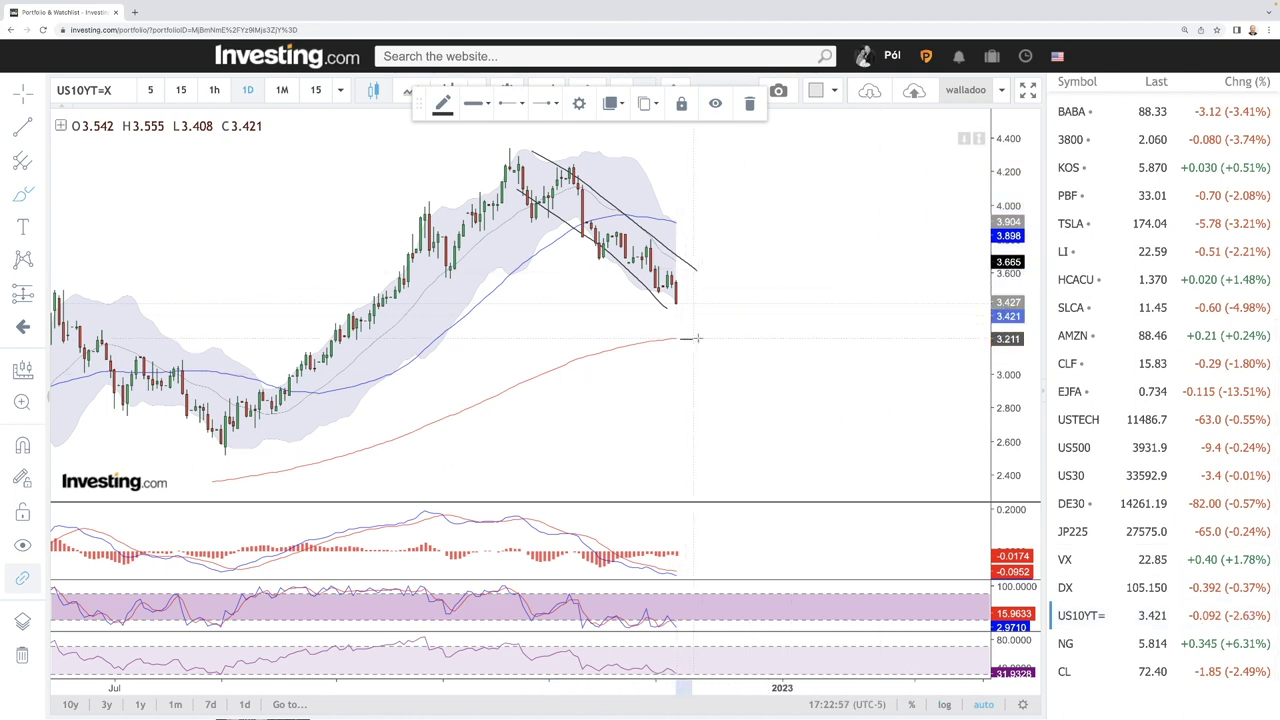
{"action": "left_click", "coordinate": [772, 342]}
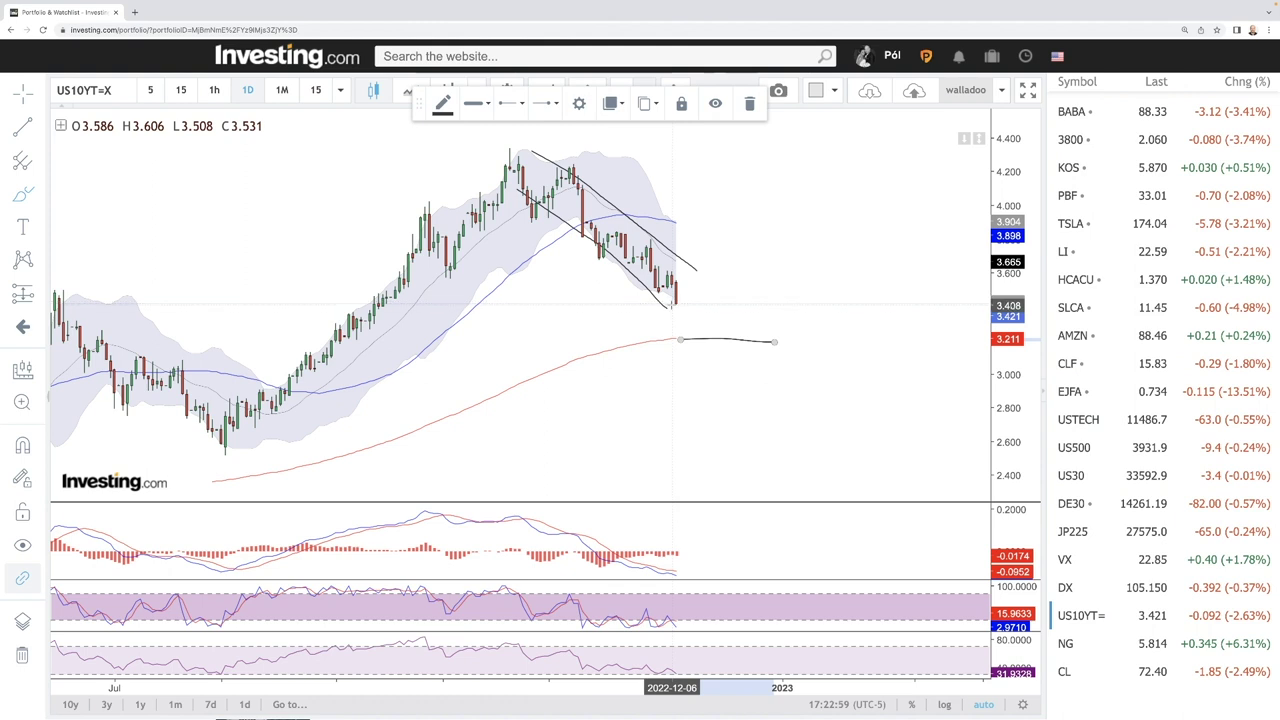
{"action": "left_click", "coordinate": [676, 307]}
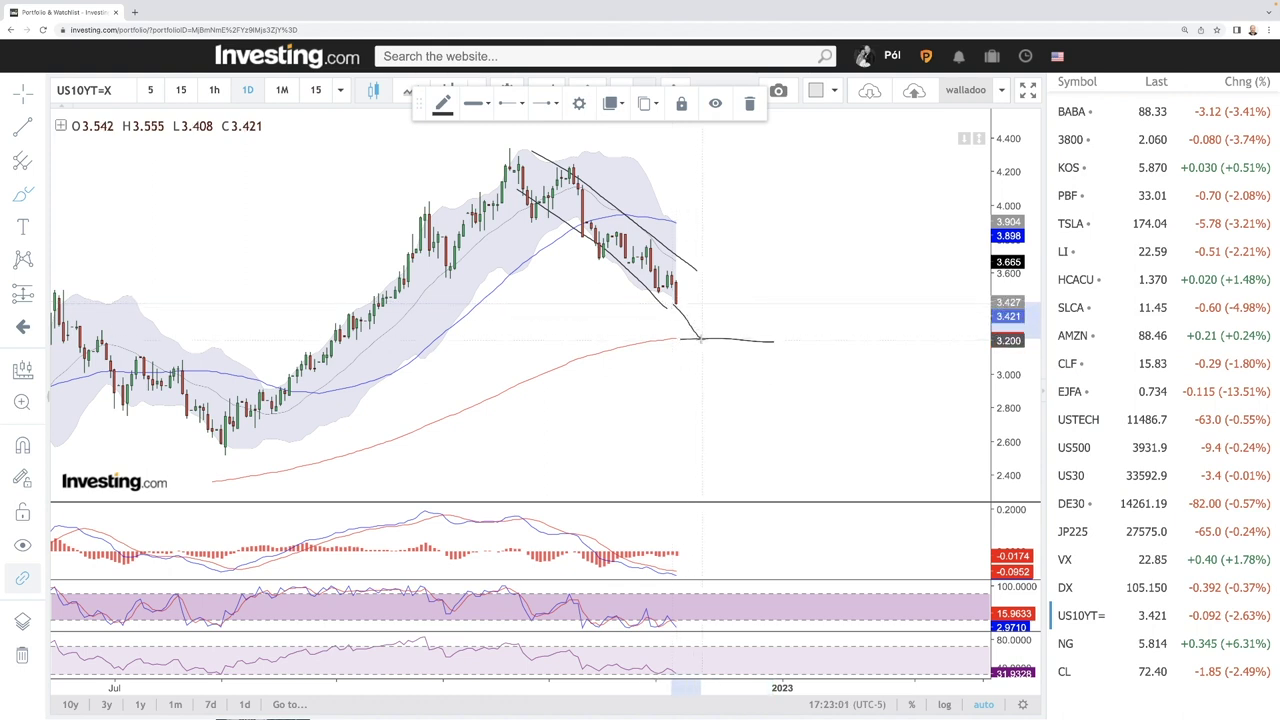
{"action": "left_click_drag", "start_coordinate": [700, 340], "coordinate": [871, 177]}
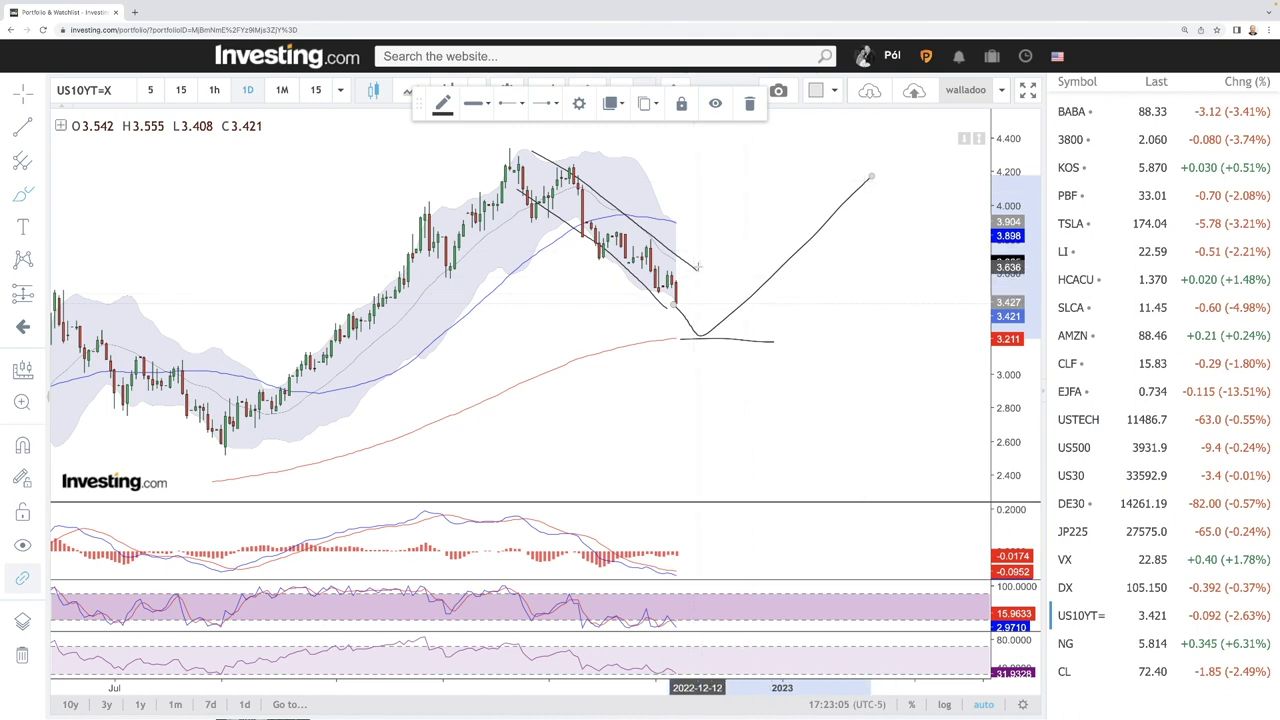
{"action": "left_click_drag", "start_coordinate": [652, 292], "coordinate": [686, 316]}
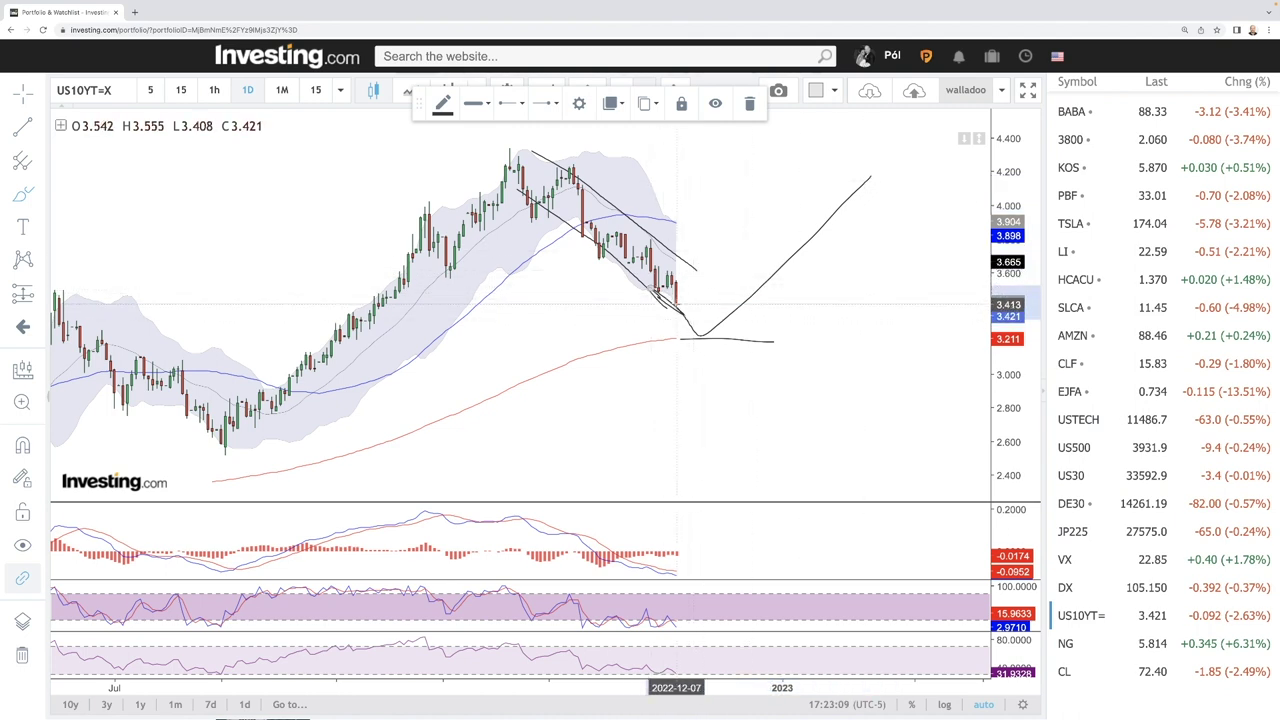